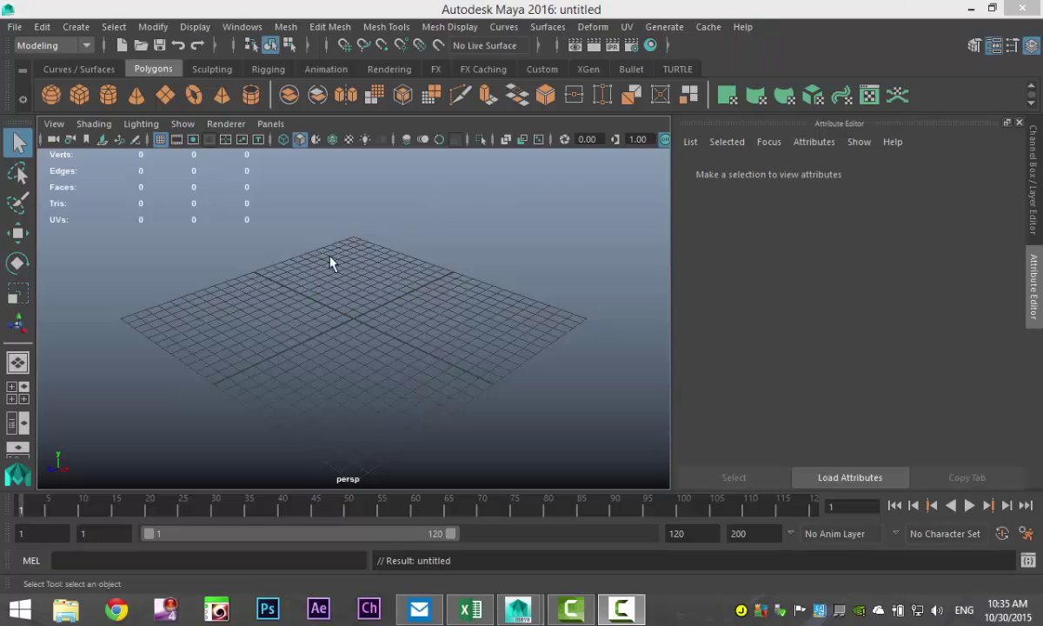
- Draw a polygon cylinder on the grid and set its Translate to 0, 0, 0
{"action": "left_click_drag", "start_coordinate": [329, 263], "coordinate": [249, 298], "text": "alt"}
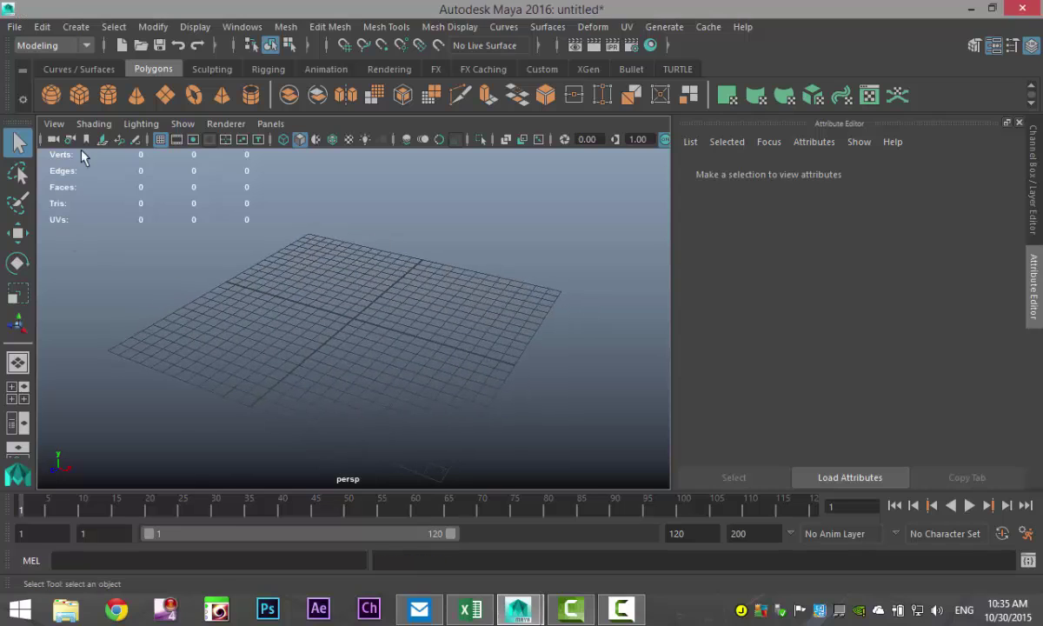
{"action": "left_click", "coordinate": [108, 95]}
{"action": "left_click_drag", "start_coordinate": [354, 318], "coordinate": [380, 263]}
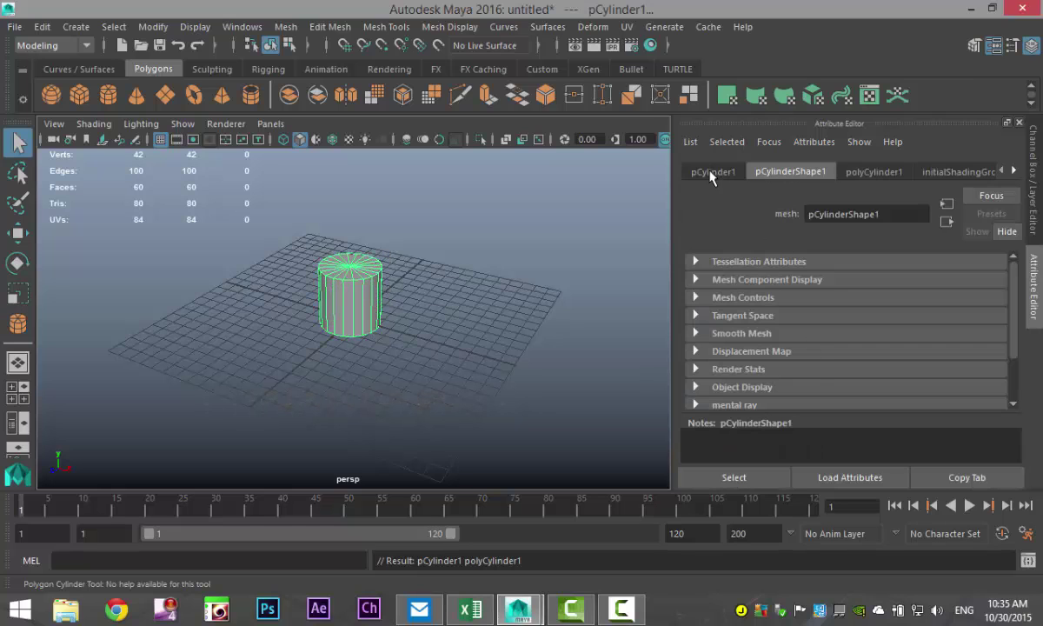
{"action": "left_click", "coordinate": [711, 172]}
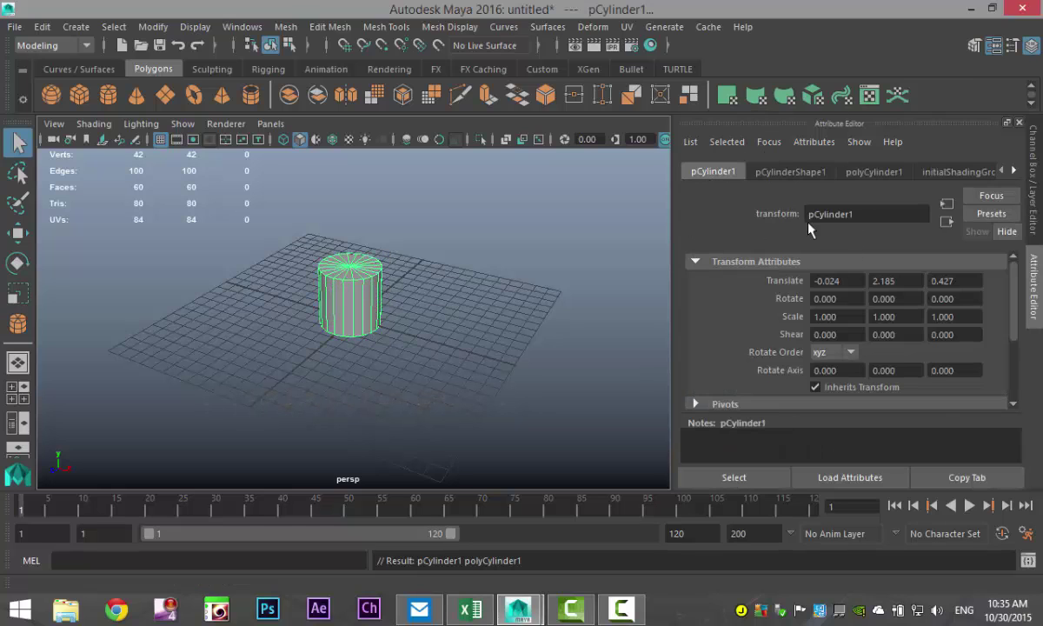
{"action": "left_click_drag", "start_coordinate": [856, 283], "coordinate": [707, 267]}
{"action": "type", "text": "0"}
{"action": "key", "text": "Tab"}
{"action": "type", "text": "0"}
{"action": "key", "text": "Tab"}
{"action": "type", "text": "0"}
{"action": "key", "text": "Return"}
- Set the cylinder's Subdivisions Caps to 0
{"action": "right_click_drag", "start_coordinate": [471, 287], "coordinate": [471, 329], "text": "alt"}
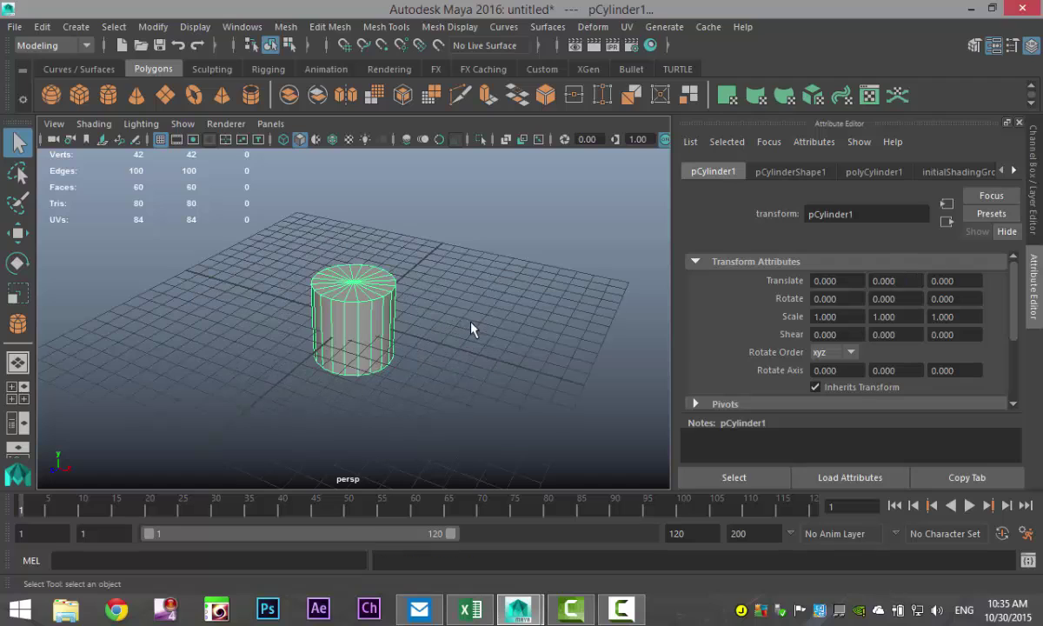
{"action": "left_click", "coordinate": [874, 172]}
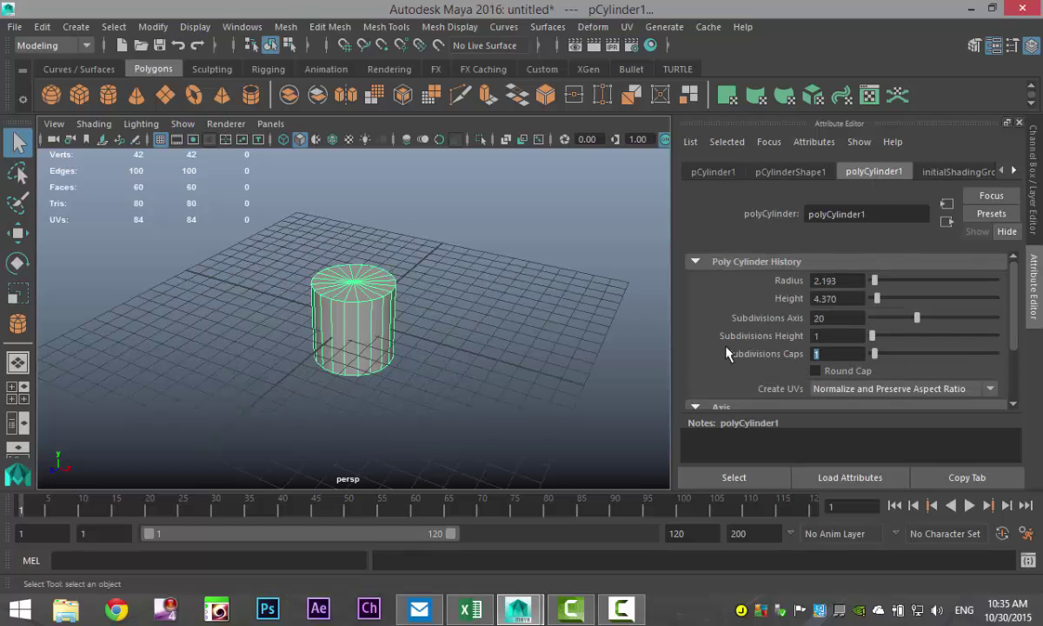
{"action": "type", "text": "0"}
{"action": "key", "text": "Return"}
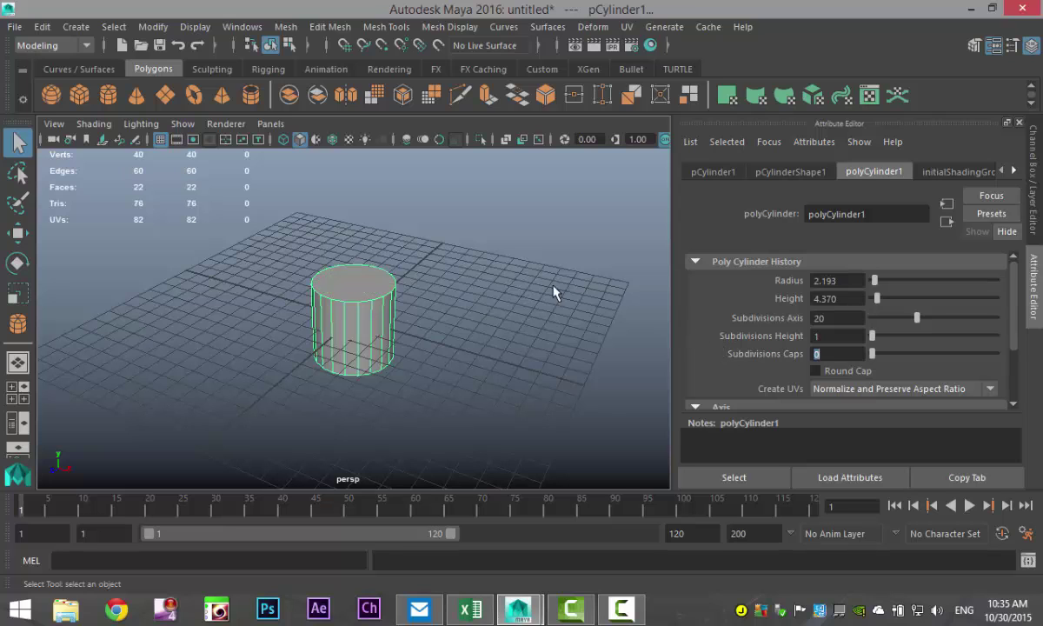
- In the front view, select the cylinder's side faces in Face mode and delete them
{"action": "key", "text": "space"}
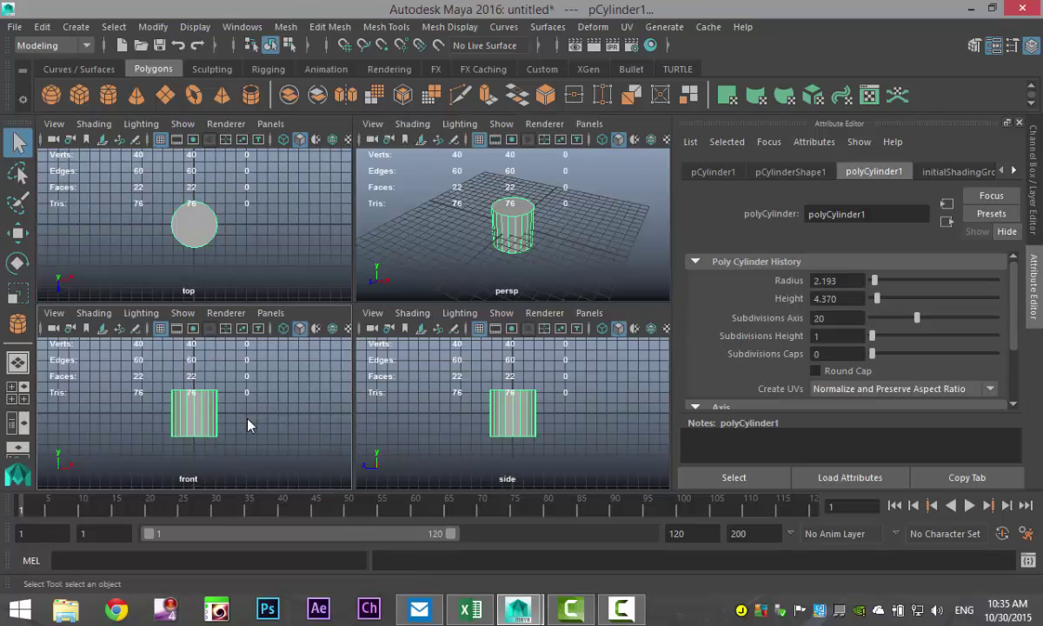
{"action": "key", "text": "space"}
{"action": "right_click_drag", "start_coordinate": [326, 165], "coordinate": [327, 192]}
{"action": "left_click_drag", "start_coordinate": [270, 319], "coordinate": [492, 450]}
{"action": "key", "text": "Delete"}
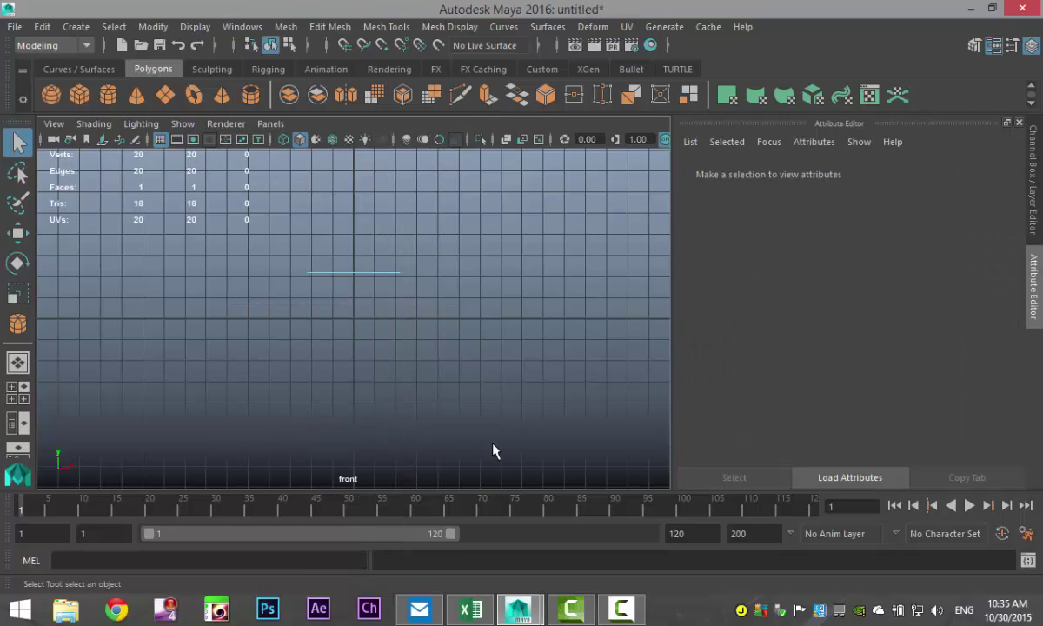
- Return to Object Mode in perspective and select the remaining circular cap
{"action": "key", "text": "space"}
{"action": "key", "text": "space"}
{"action": "left_click_drag", "start_coordinate": [504, 285], "coordinate": [463, 370], "text": "alt"}
{"action": "right_click_drag", "start_coordinate": [347, 351], "coordinate": [435, 123]}
{"action": "left_click", "coordinate": [357, 365]}
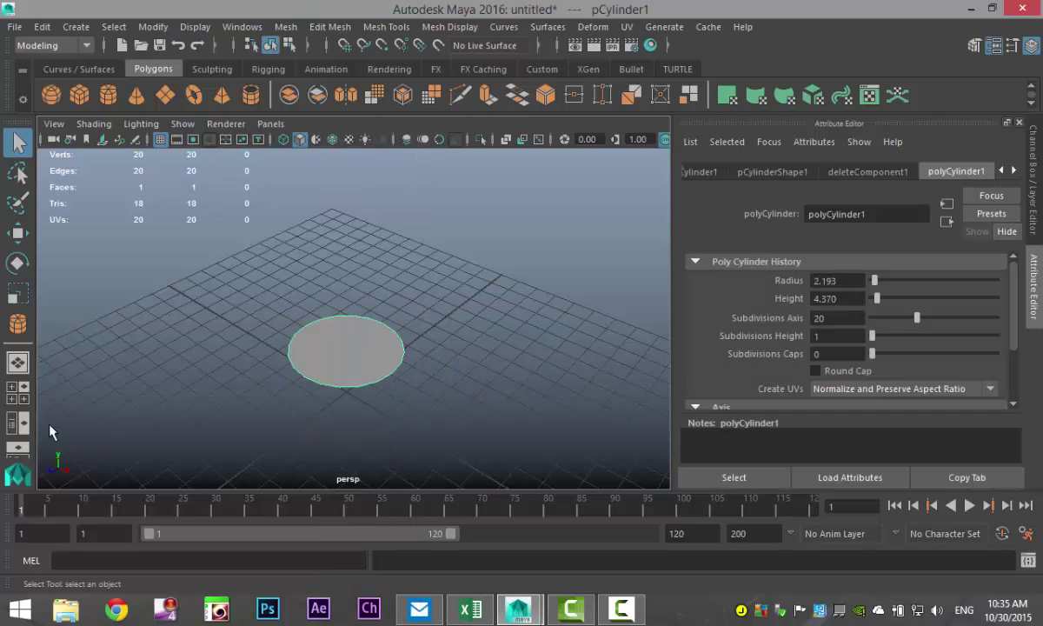
- In top view, duplicate the circle and slide the copy right until it touches the original
{"action": "key", "text": "space"}
{"action": "key", "text": "space"}
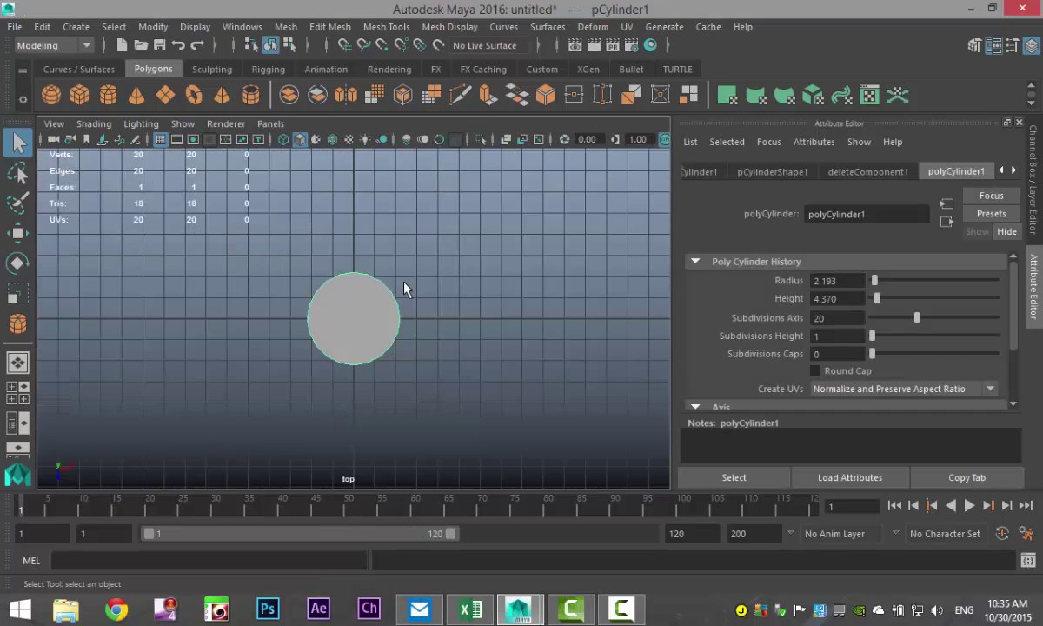
{"action": "key", "text": "ctrl+d"}
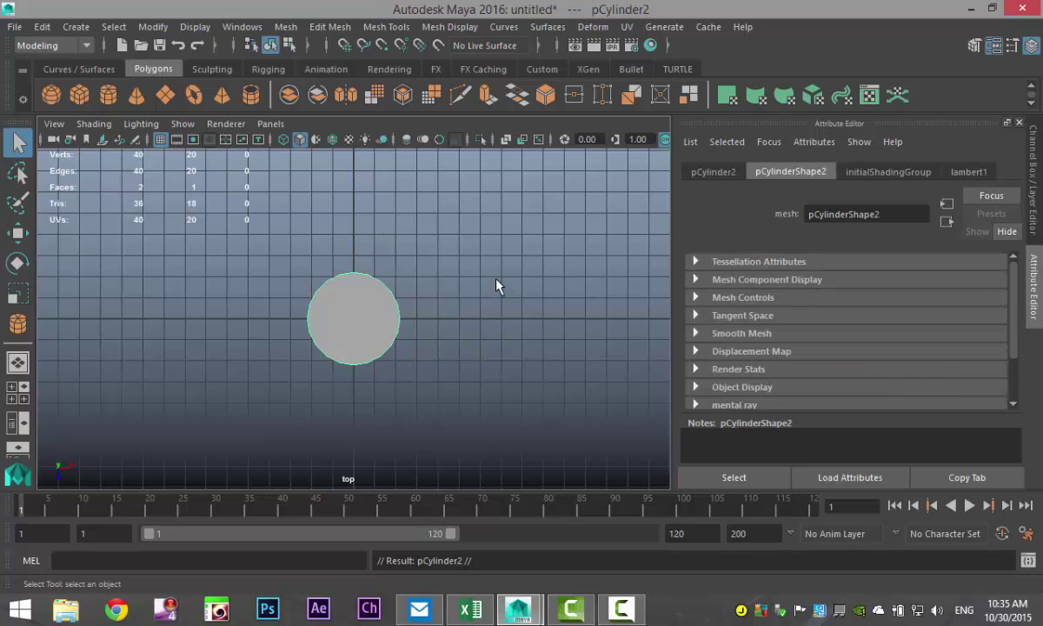
{"action": "key", "text": "w"}
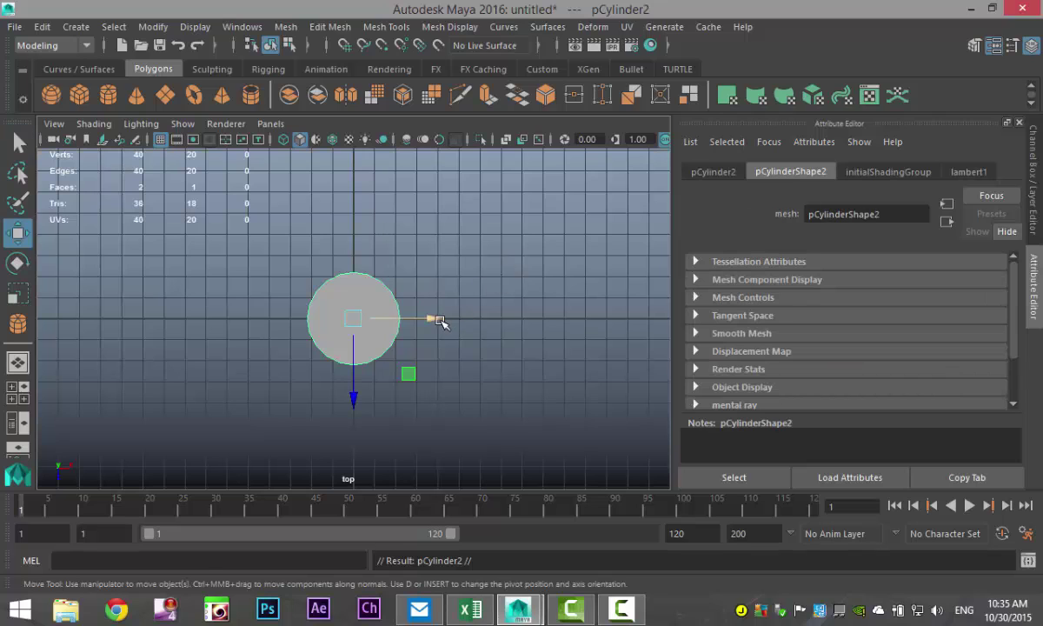
{"action": "left_click_drag", "start_coordinate": [433, 318], "coordinate": [526, 320]}
- Duplicate the pair of circles below the originals and select all four circles
{"action": "left_click_drag", "start_coordinate": [279, 236], "coordinate": [539, 380]}
{"action": "key", "text": "ctrl+d"}
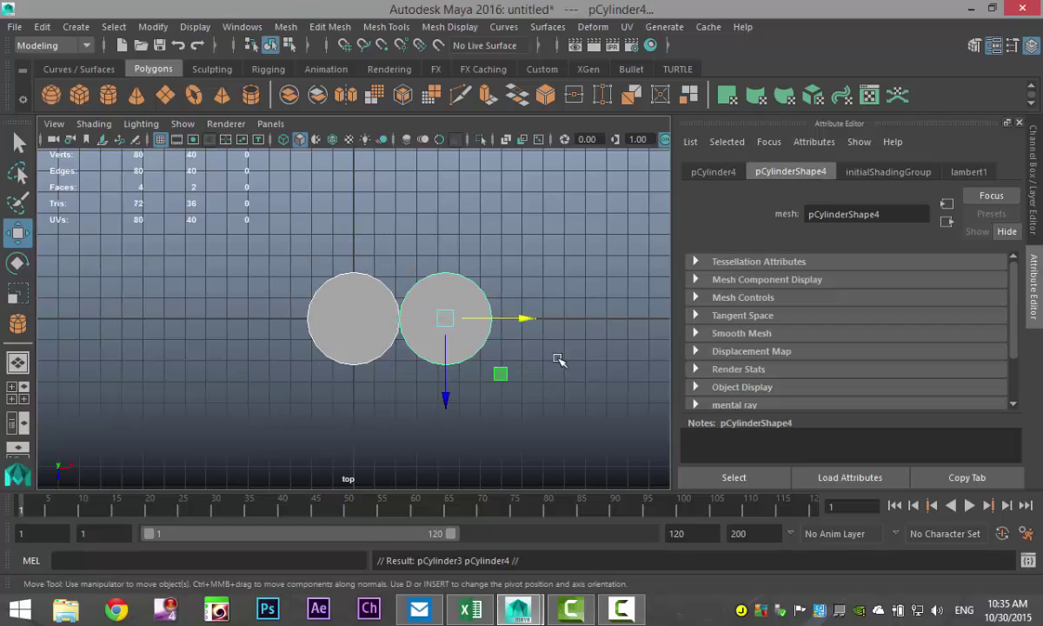
{"action": "left_click_drag", "start_coordinate": [443, 399], "coordinate": [447, 491]}
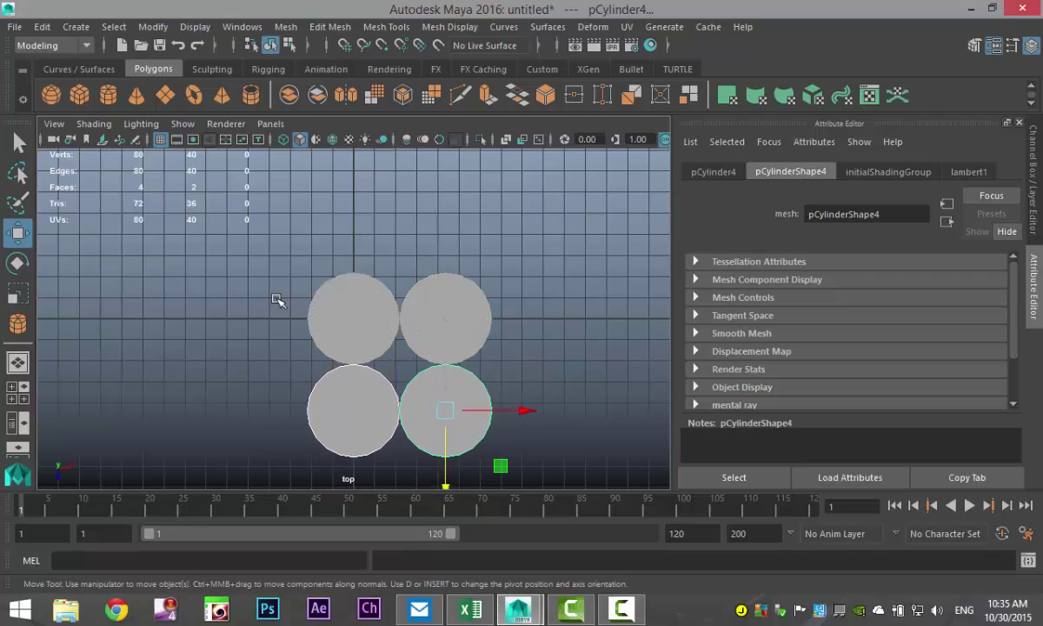
{"action": "key", "text": "ctrl+shift+a"}
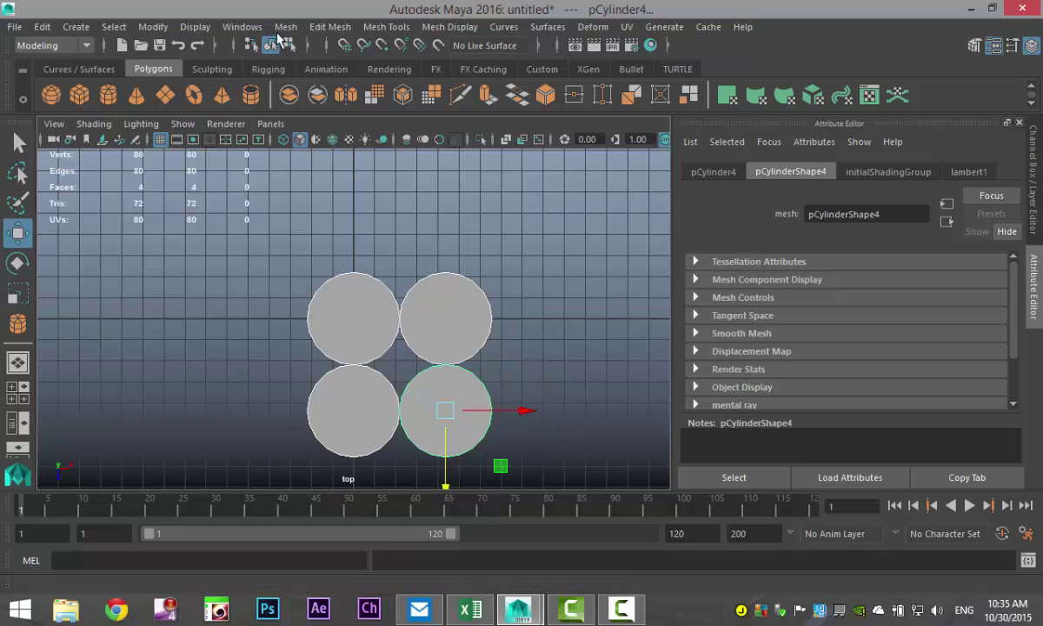
{"action": "left_click", "coordinate": [285, 26]}
- Combine the four circles into one mesh and centre its pivot
{"action": "left_click", "coordinate": [334, 84]}
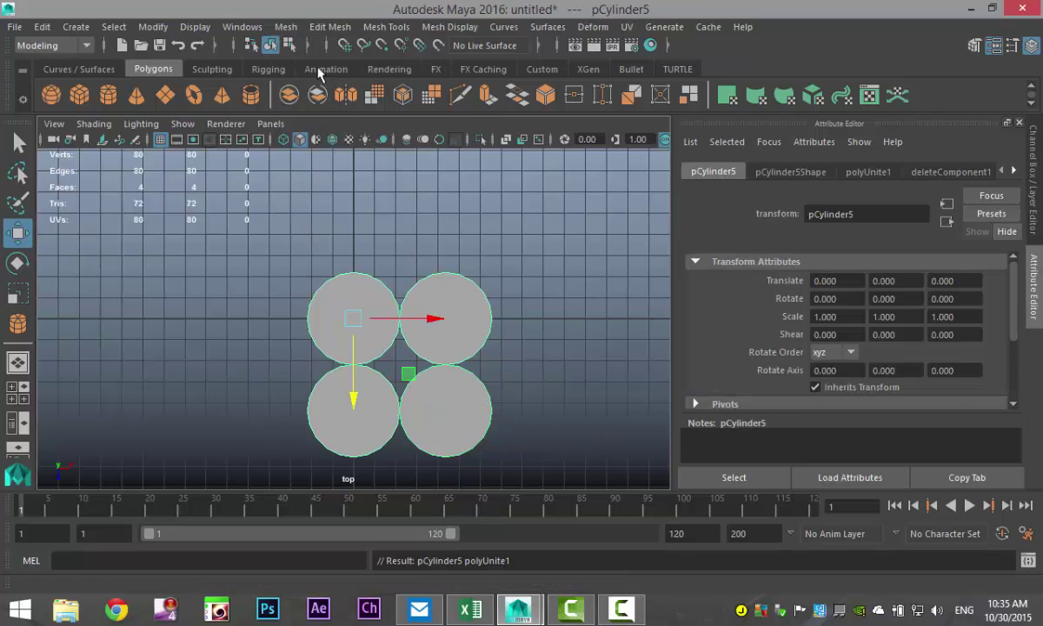
{"action": "left_click", "coordinate": [148, 26]}
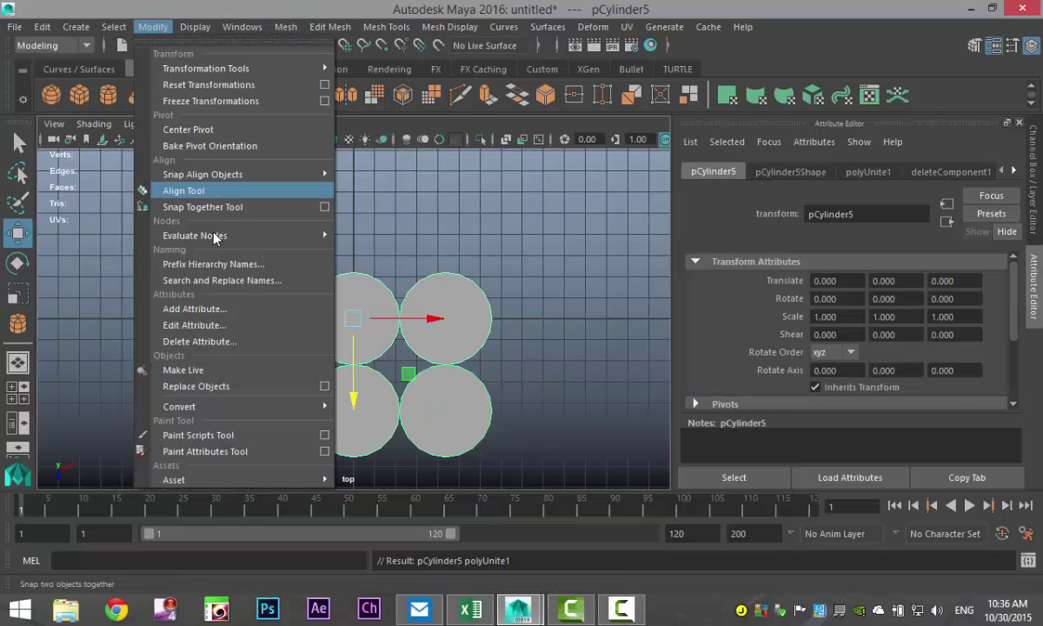
{"action": "left_click", "coordinate": [189, 129]}
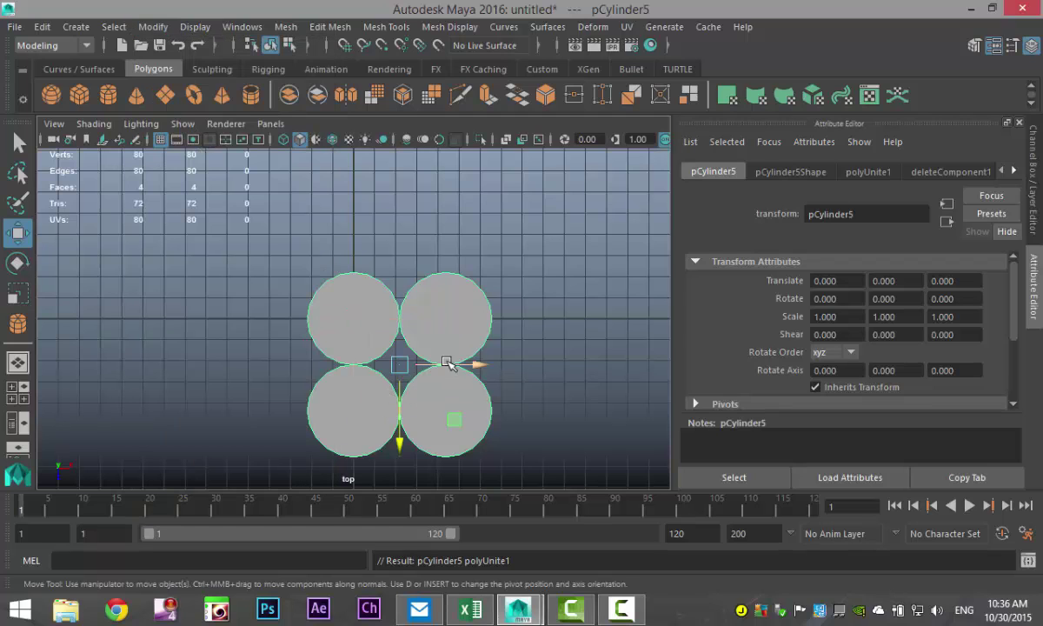
- Scale the combined four-circle mesh down uniformly to 0.142
{"action": "left_click", "coordinate": [17, 382]}
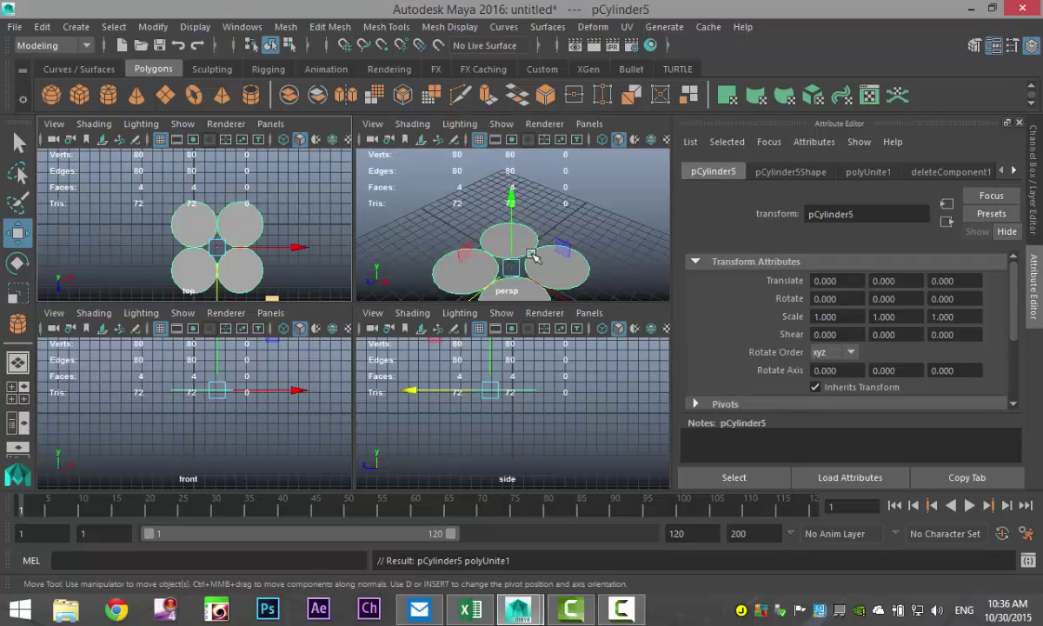
{"action": "key", "text": "space"}
{"action": "scroll", "coordinate": [444, 339], "scroll_direction": "down", "scroll_amount": 4}
{"action": "left_click_drag", "start_coordinate": [407, 389], "coordinate": [450, 415], "text": "alt"}
{"action": "key", "text": "r"}
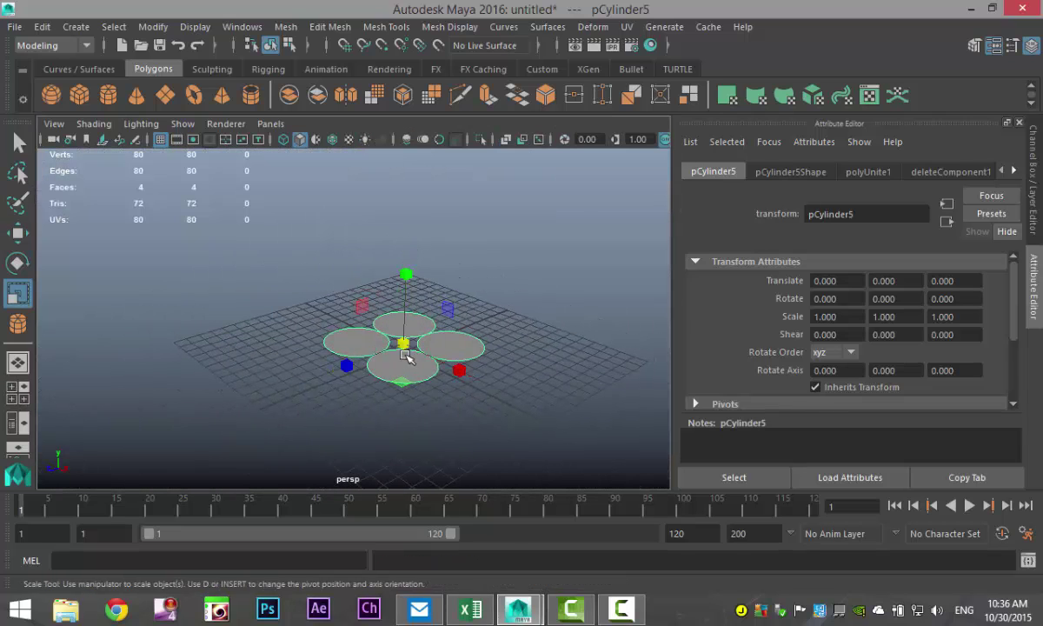
{"action": "left_click_drag", "start_coordinate": [403, 344], "coordinate": [324, 349]}
{"action": "key", "text": "f"}
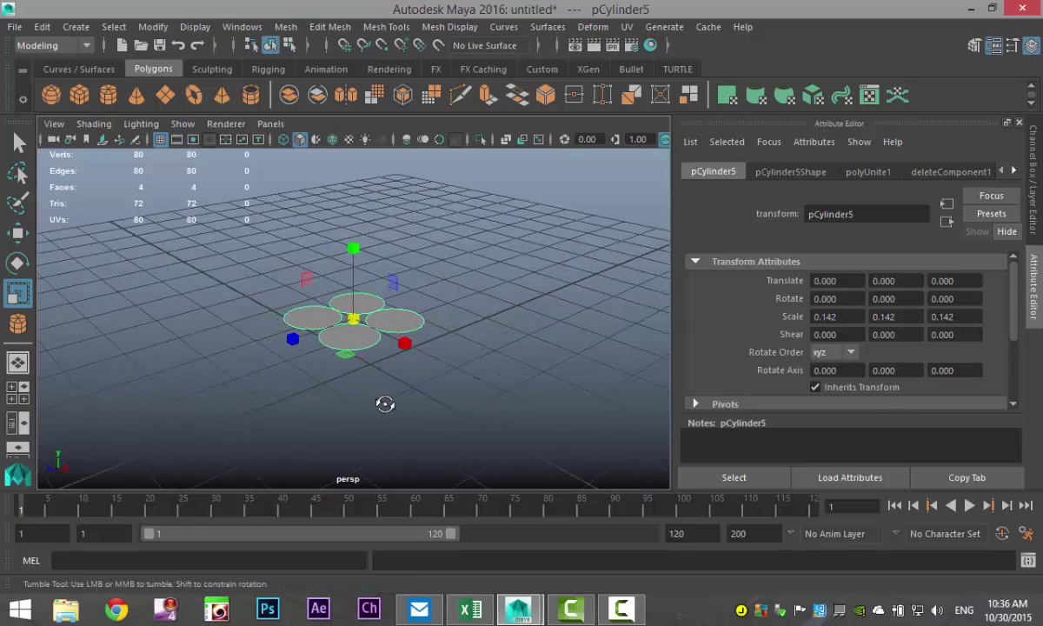
{"action": "left_click_drag", "start_coordinate": [377, 398], "coordinate": [328, 436], "text": "alt"}
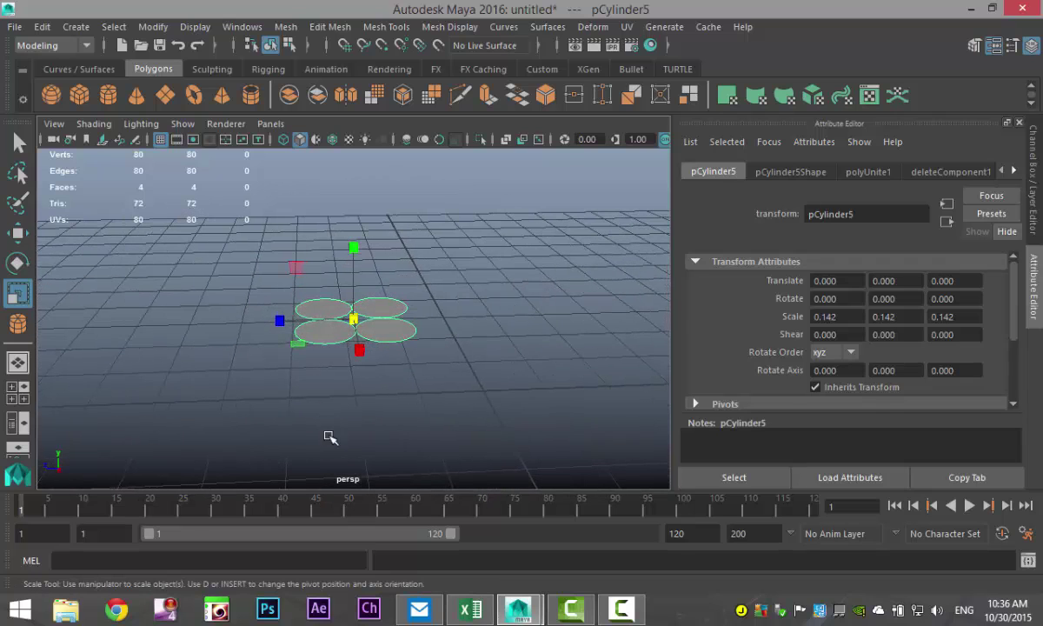
- Frame the circle mesh in the maximized front view
{"action": "left_click", "coordinate": [21, 396]}
{"action": "key", "text": "space"}
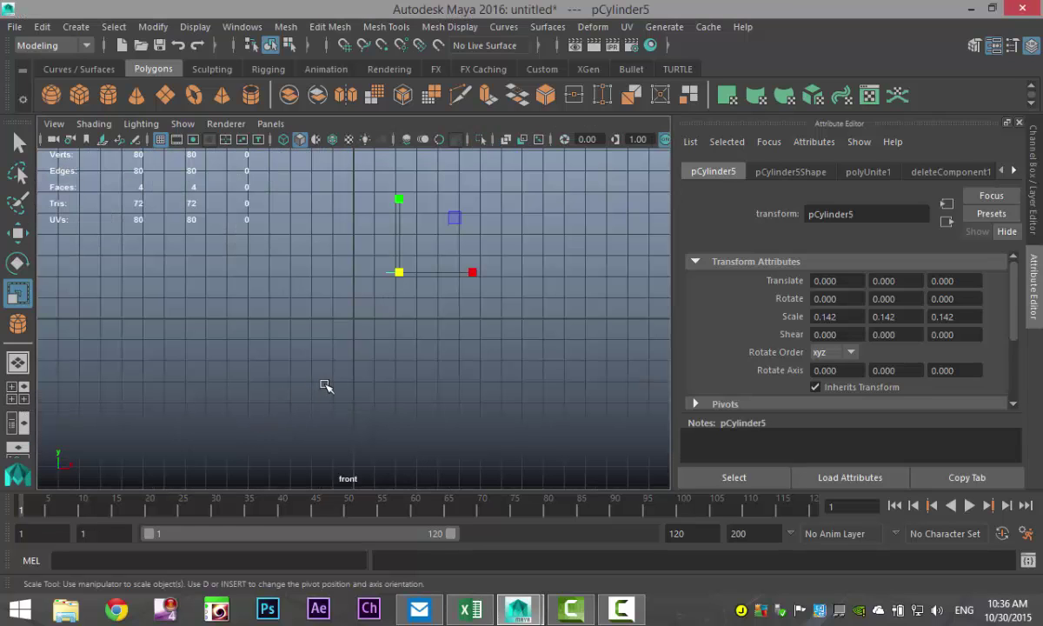
{"action": "middle_click_drag", "start_coordinate": [432, 340], "coordinate": [376, 420], "text": "alt"}
{"action": "key", "text": "f"}
{"action": "scroll", "coordinate": [380, 408], "scroll_direction": "down", "scroll_amount": 4}
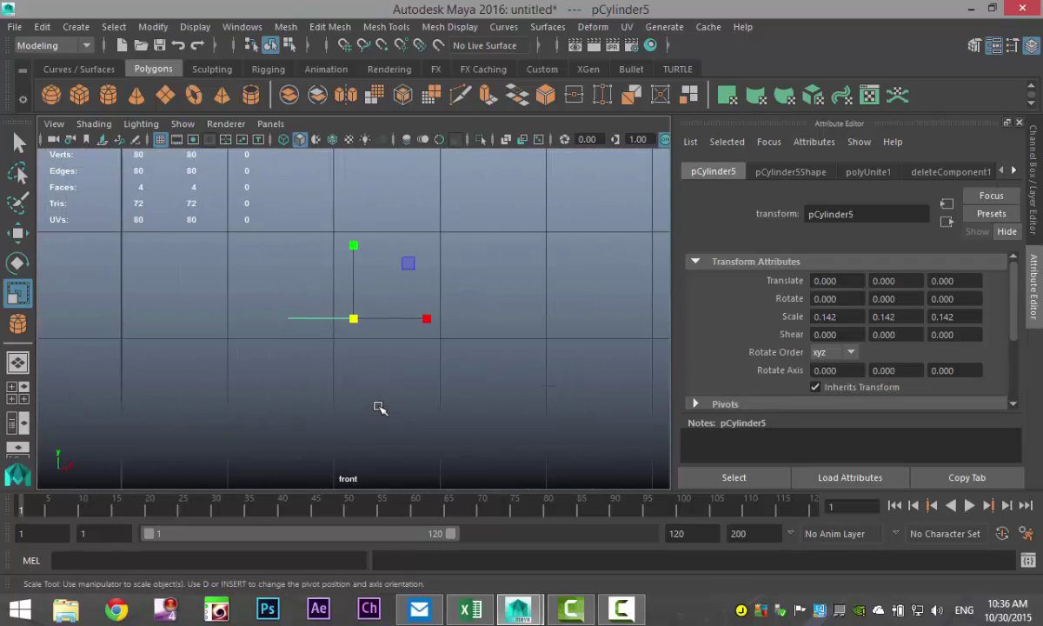
{"action": "scroll", "coordinate": [380, 408], "scroll_direction": "up", "scroll_amount": 4}
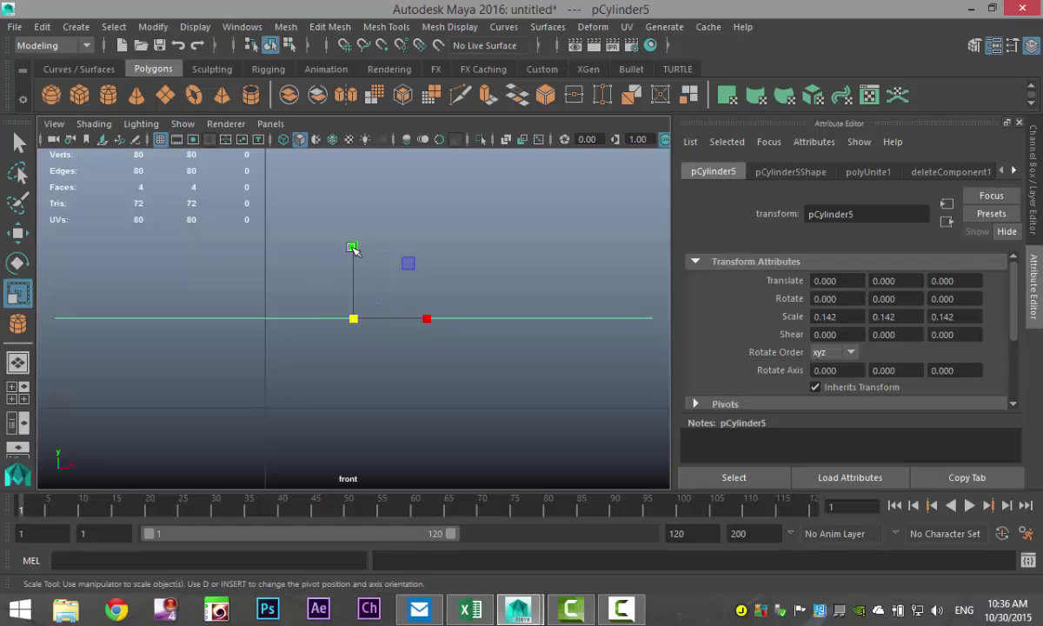
{"action": "scroll", "coordinate": [352, 300], "scroll_direction": "down", "scroll_amount": 1}
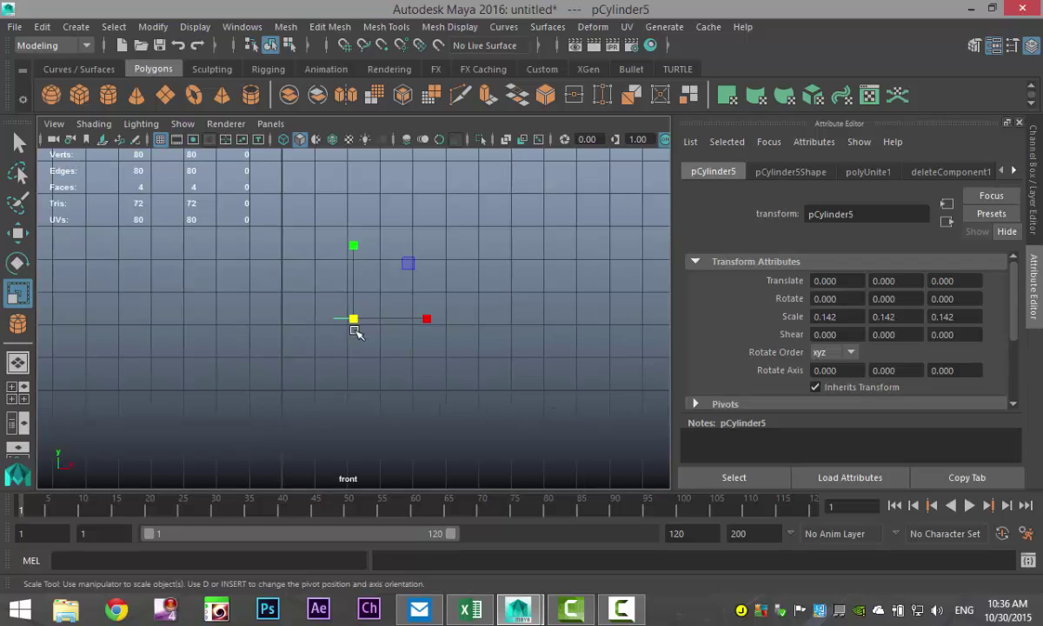
- Activate the CV Curve Tool and switch to the four-view layout
{"action": "left_click", "coordinate": [76, 30]}
{"action": "mouse_move", "coordinate": [160, 149]}
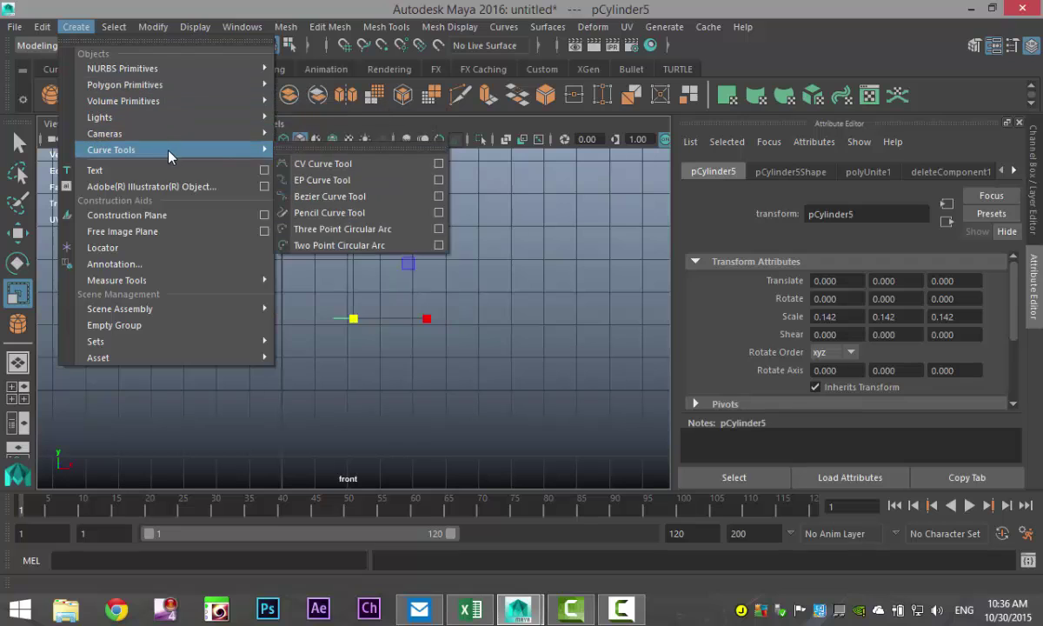
{"action": "left_click", "coordinate": [302, 162]}
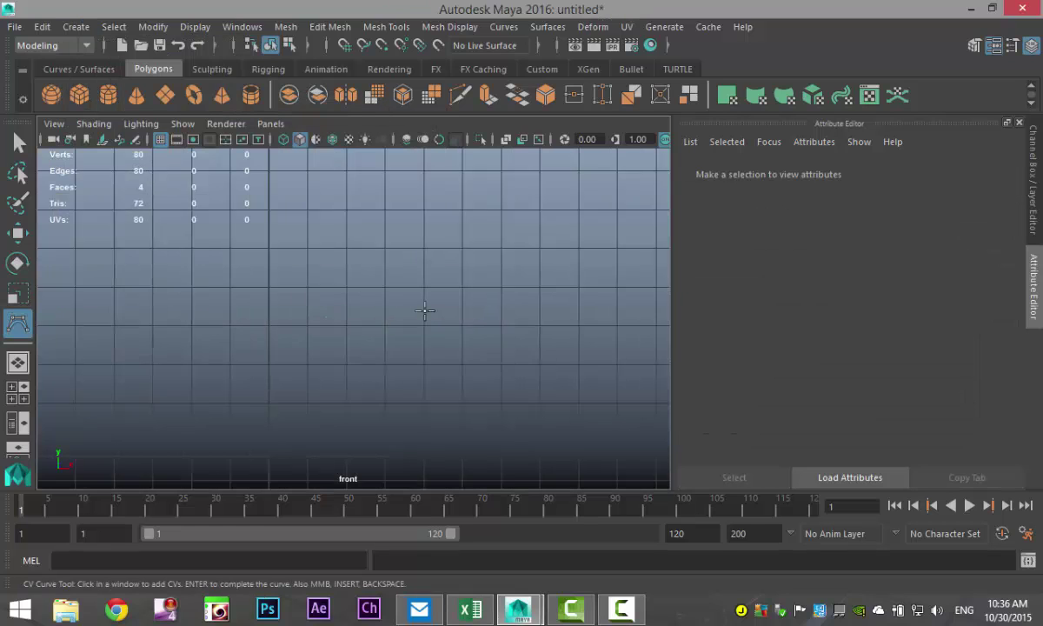
{"action": "left_click", "coordinate": [20, 396]}
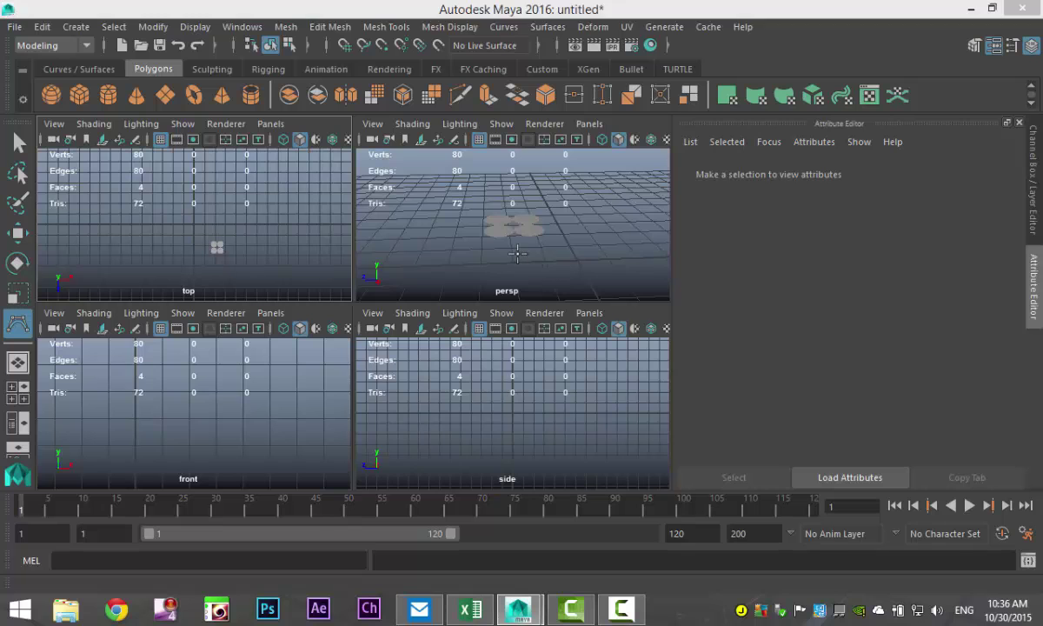
- In perspective, return to Object Mode and select the four-disc object pCylinder5
{"action": "key", "text": "space"}
{"action": "scroll", "coordinate": [470, 302], "scroll_direction": "up", "scroll_amount": 3}
{"action": "scroll", "coordinate": [513, 310], "scroll_direction": "down", "scroll_amount": 3}
{"action": "left_click_drag", "start_coordinate": [515, 310], "coordinate": [497, 329], "text": "alt"}
{"action": "key", "text": "q"}
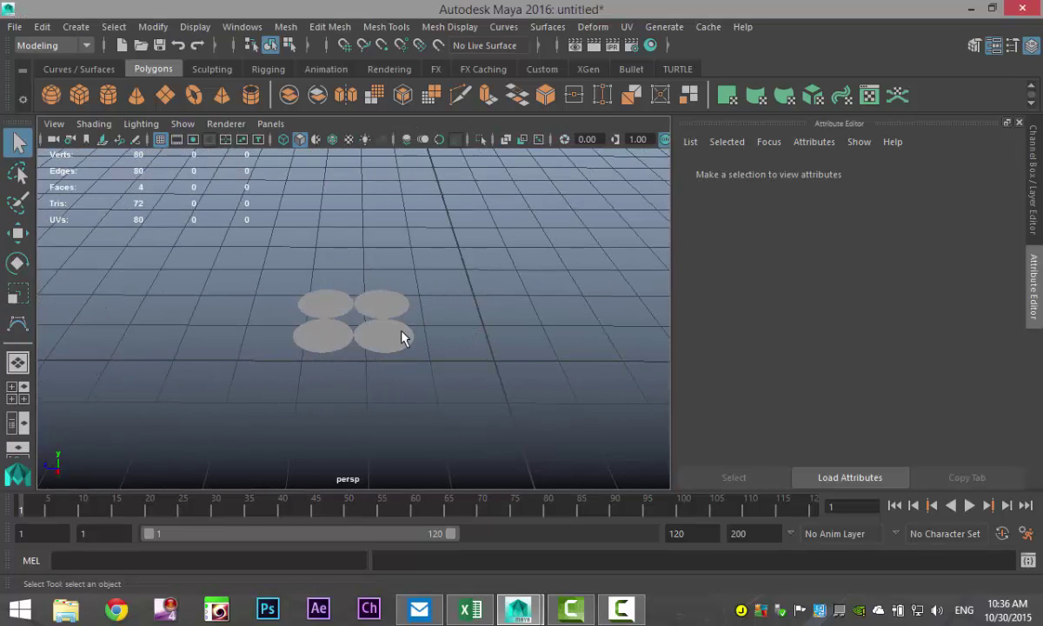
{"action": "right_click_drag", "start_coordinate": [374, 335], "coordinate": [419, 115]}
{"action": "left_click", "coordinate": [390, 354]}
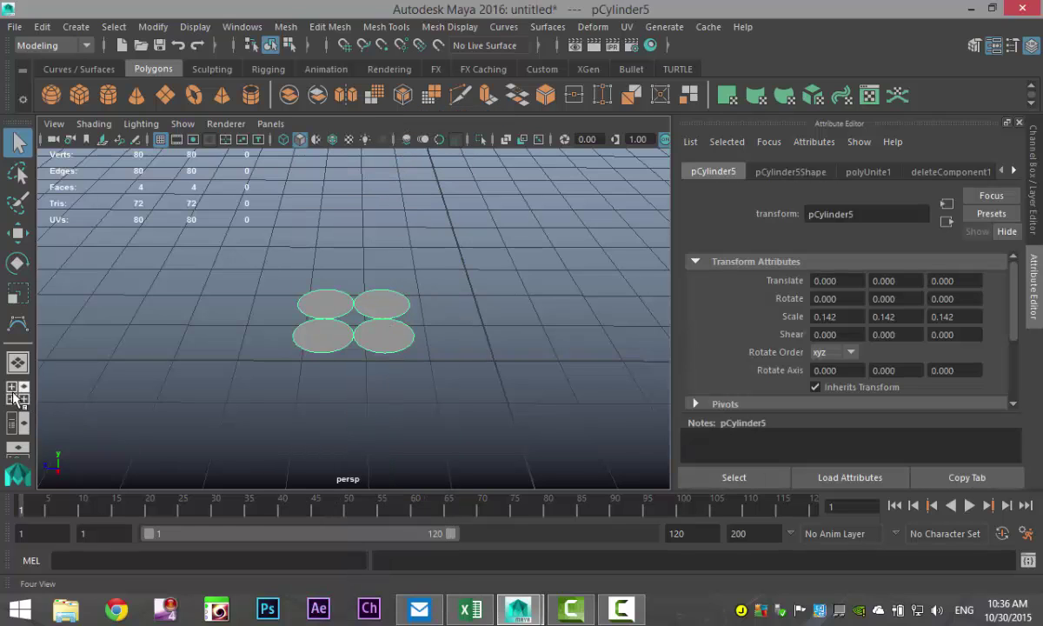
{"action": "key", "text": "space"}
{"action": "key", "text": "space"}
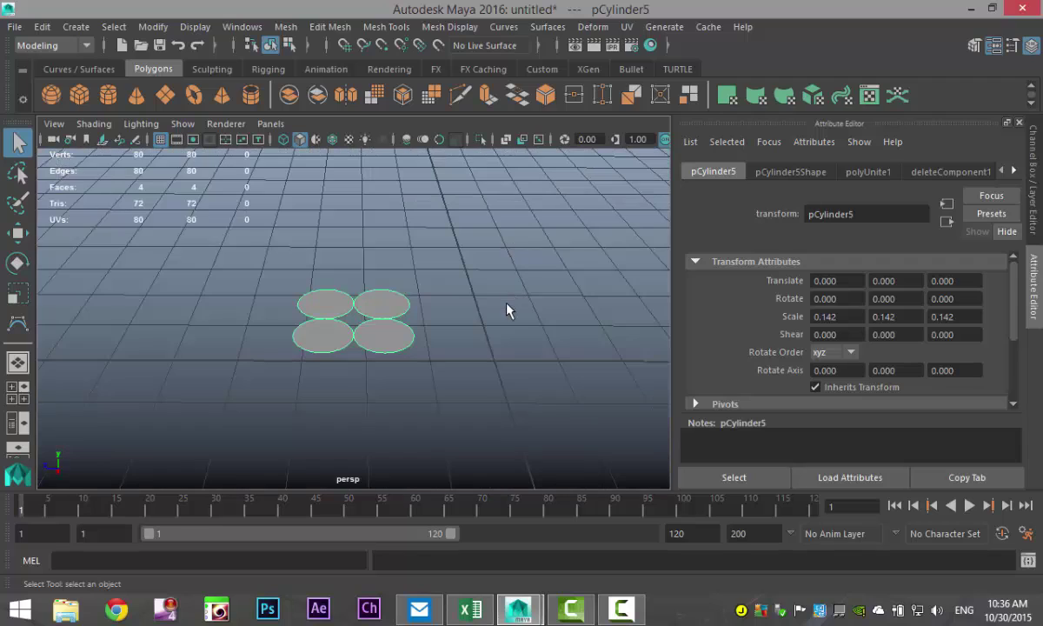
- Move pCylinder5 to the grid centre, at Translate -2.184, -2.185, -2.184
{"action": "key", "text": "w"}
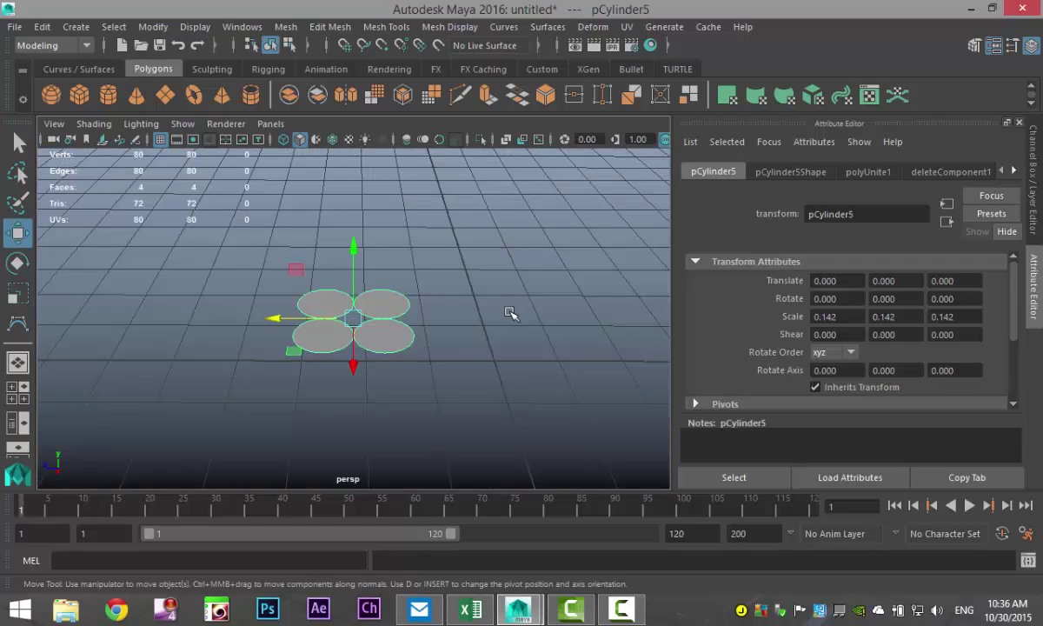
{"action": "left_click_drag", "start_coordinate": [352, 318], "coordinate": [298, 412]}
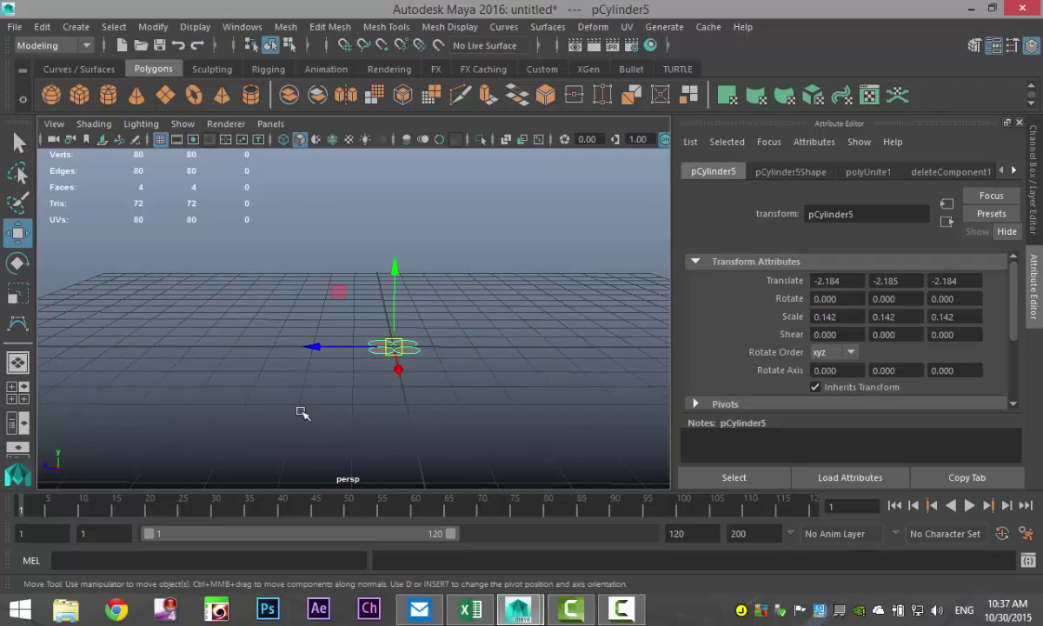
{"action": "left_click", "coordinate": [11, 386]}
{"action": "key", "text": "space"}
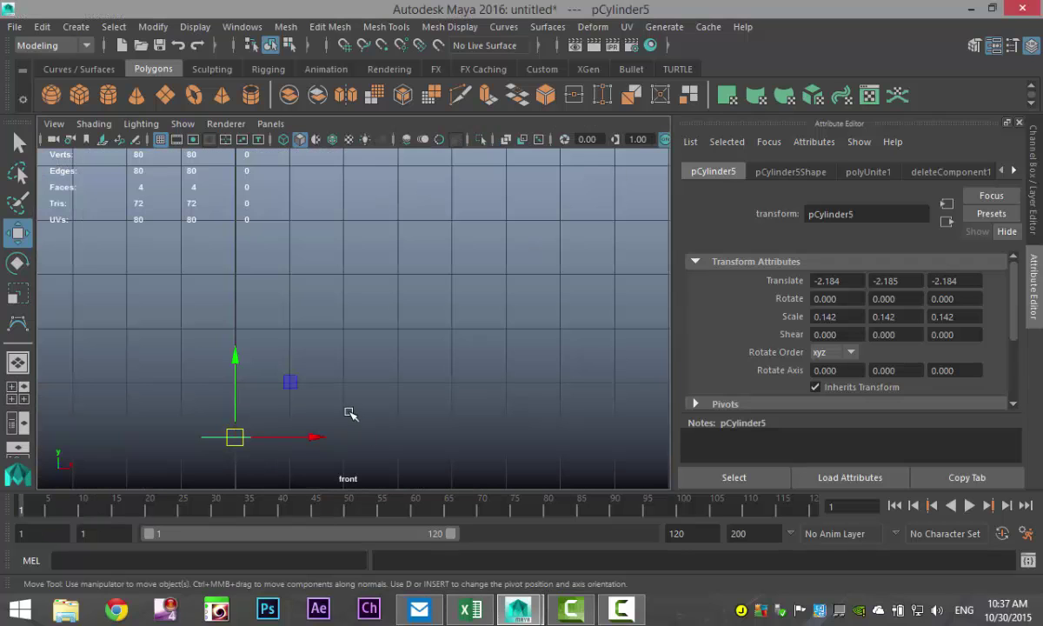
{"action": "left_click", "coordinate": [26, 397]}
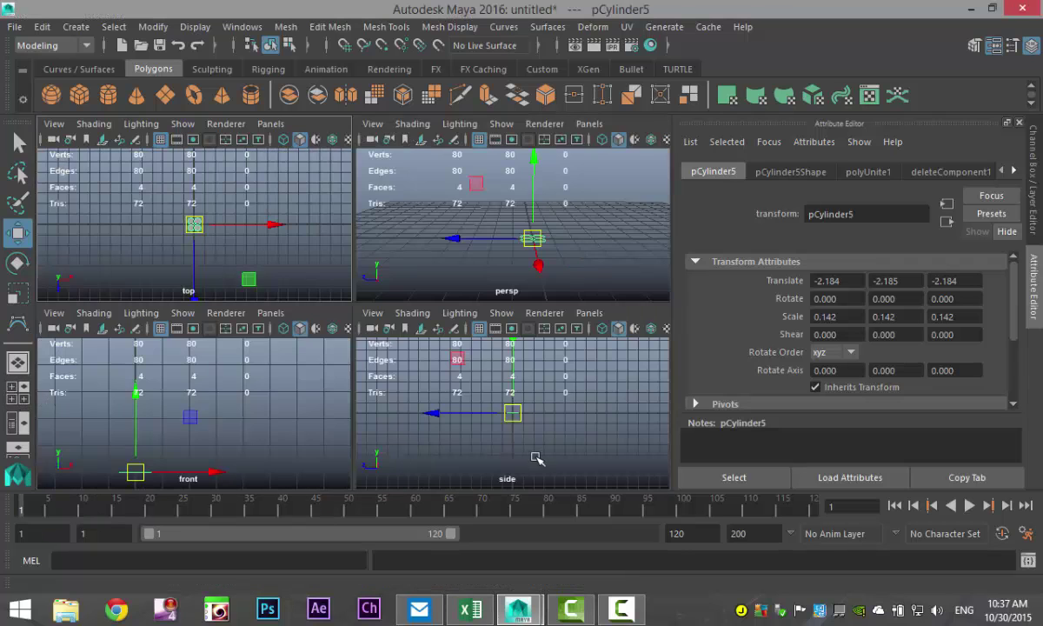
- Maximize the side view and activate the CV Curve Tool
{"action": "key", "text": "space"}
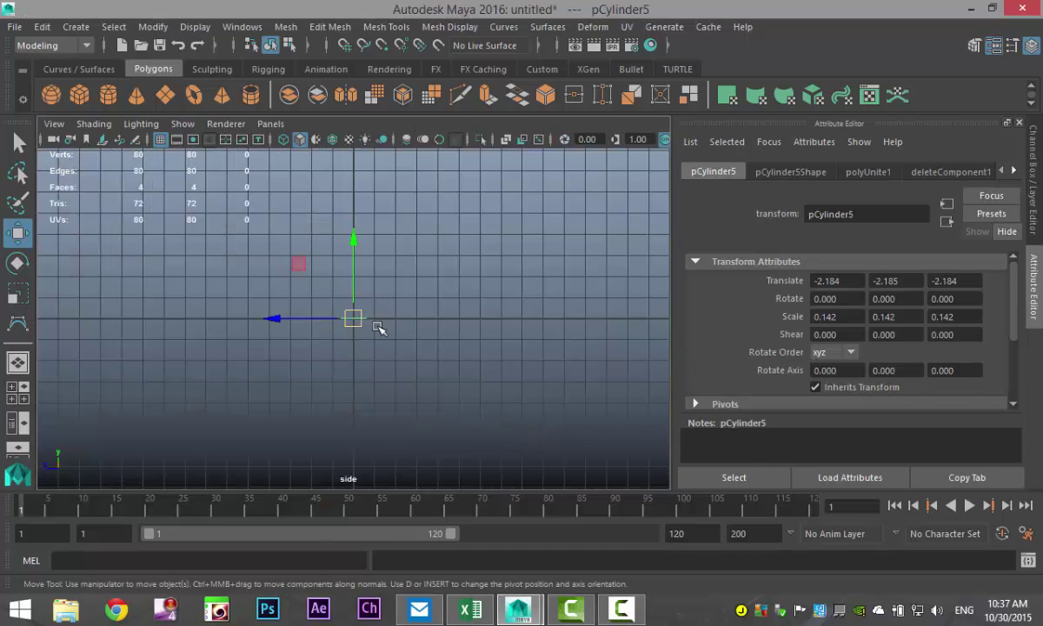
{"action": "left_click", "coordinate": [70, 29]}
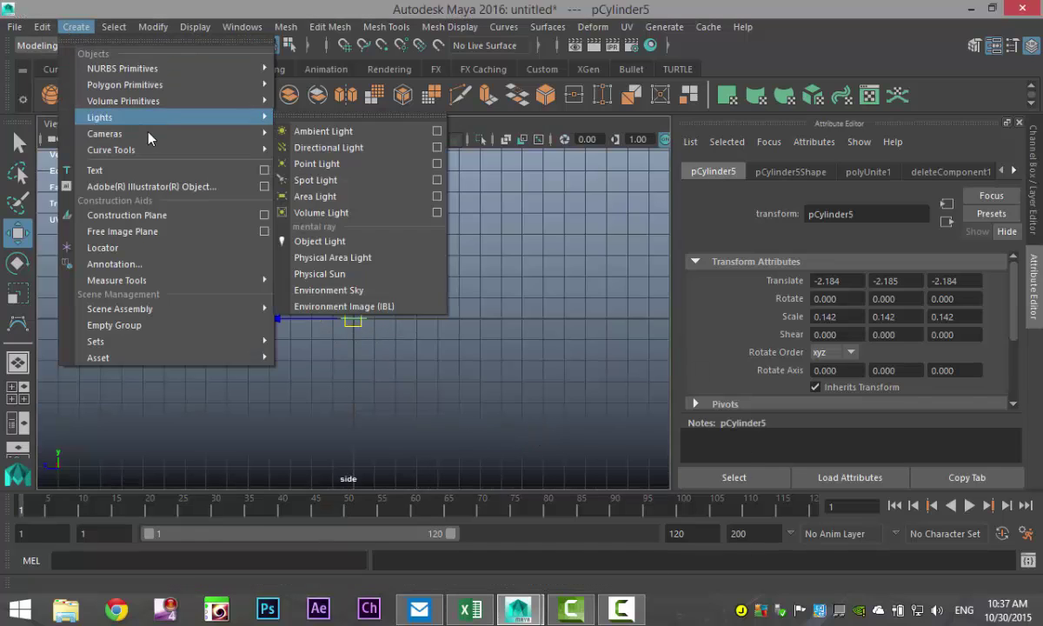
{"action": "mouse_move", "coordinate": [144, 149]}
{"action": "left_click", "coordinate": [334, 153]}
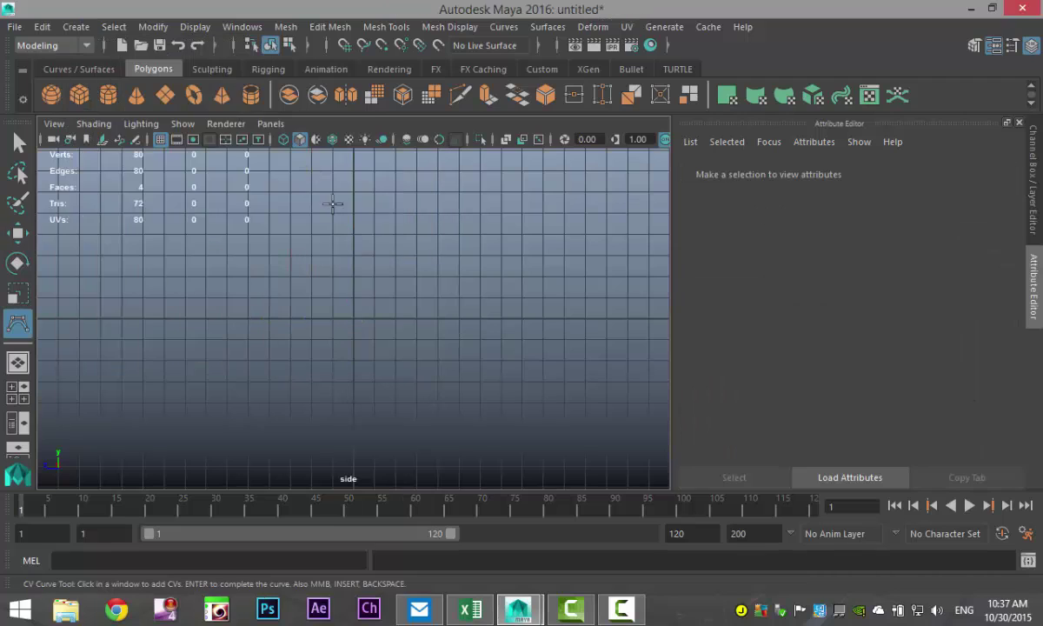
- Start the CV curve at the discs, rising upward and then bending right
{"action": "left_click", "coordinate": [353, 315]}
{"action": "left_click", "coordinate": [355, 296]}
{"action": "left_click", "coordinate": [360, 263]}
{"action": "left_click", "coordinate": [374, 237]}
{"action": "left_click", "coordinate": [406, 216]}
{"action": "left_click", "coordinate": [450, 206]}
{"action": "left_click", "coordinate": [478, 215]}
{"action": "left_click", "coordinate": [506, 248]}
- Continue the curve further right, then loop it up and back left, finishing curve1
{"action": "middle_click_drag", "start_coordinate": [507, 254], "coordinate": [327, 309], "text": "alt"}
{"action": "left_click", "coordinate": [370, 327]}
{"action": "left_click", "coordinate": [425, 341]}
{"action": "left_click", "coordinate": [488, 331]}
{"action": "left_click", "coordinate": [539, 313]}
{"action": "left_click", "coordinate": [583, 283]}
{"action": "left_click", "coordinate": [584, 254]}
{"action": "left_click", "coordinate": [567, 230]}
{"action": "left_click", "coordinate": [534, 215]}
{"action": "left_click", "coordinate": [484, 213]}
{"action": "key", "text": "w"}
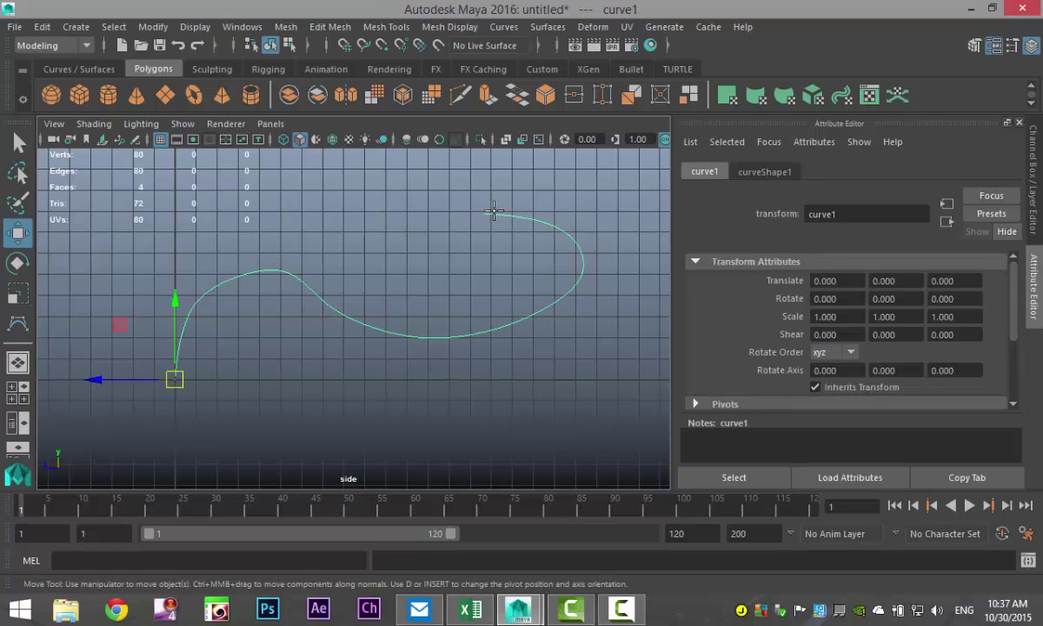
- In Control Vertex mode, nudge cv[5] slightly left to smooth the curve
{"action": "right_click_drag", "start_coordinate": [292, 275], "coordinate": [207, 182]}
{"action": "left_click", "coordinate": [272, 268]}
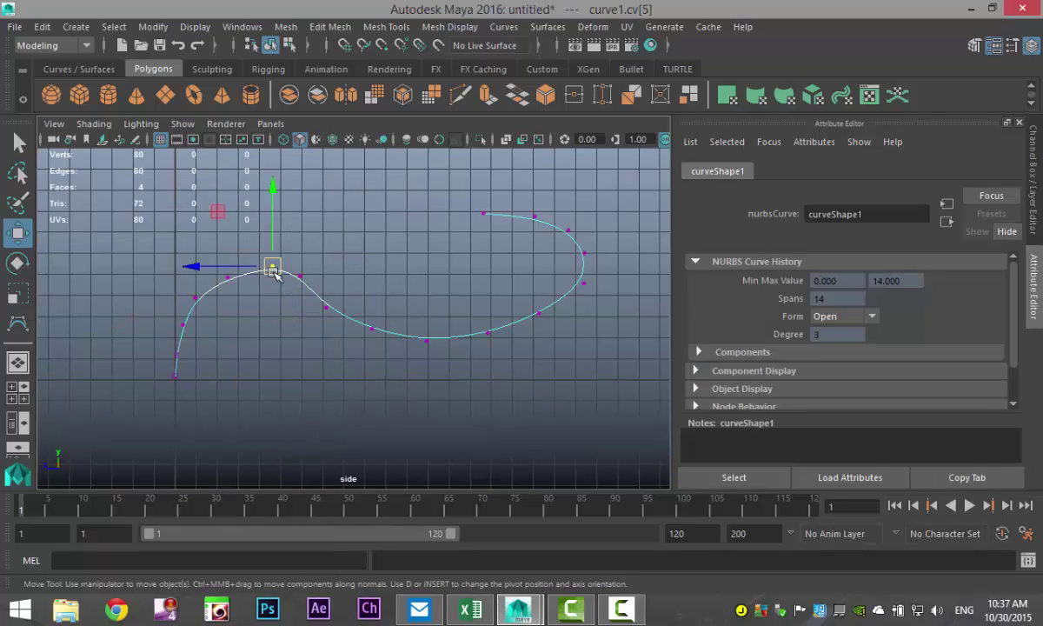
{"action": "left_click_drag", "start_coordinate": [275, 269], "coordinate": [262, 271]}
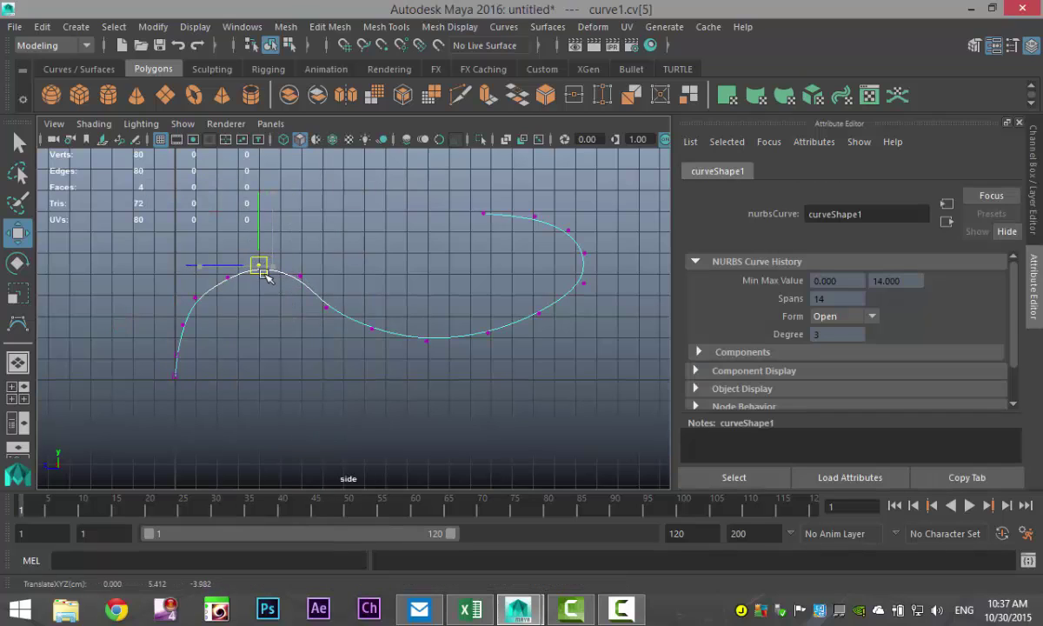
{"action": "left_click_drag", "start_coordinate": [265, 276], "coordinate": [267, 278]}
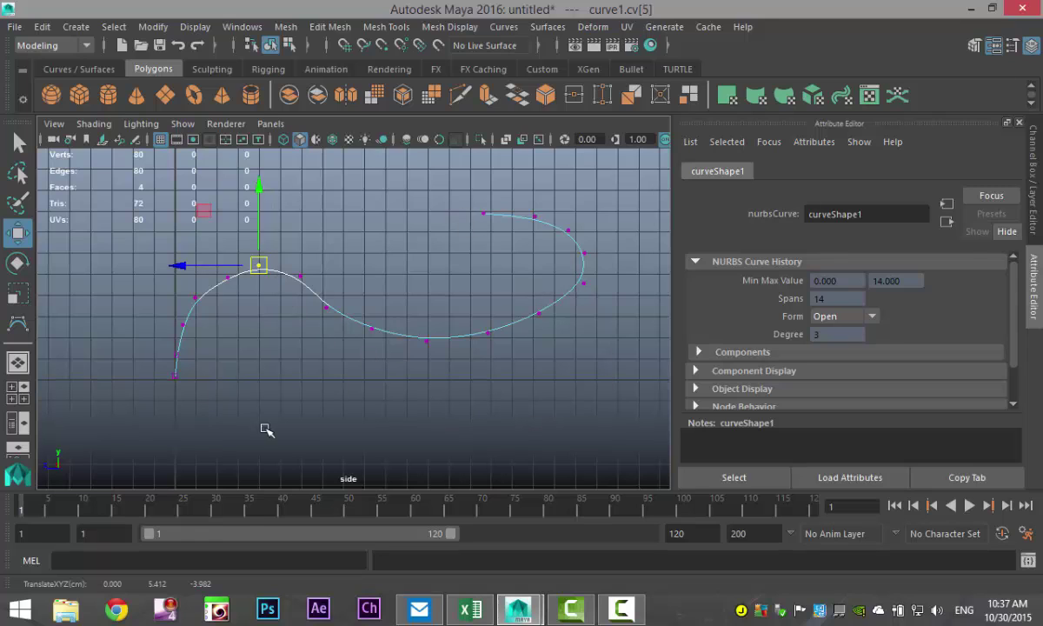
{"action": "left_click", "coordinate": [285, 352]}
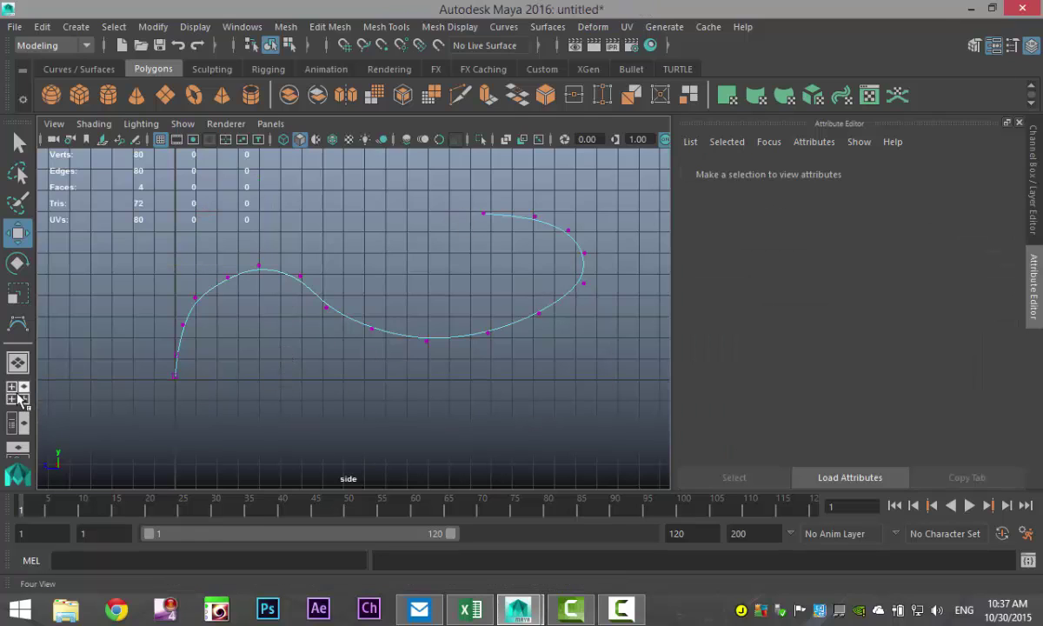
- Frame the curve and discs in the maximized perspective view and select pCylinder5
{"action": "left_click", "coordinate": [17, 392]}
{"action": "key", "text": "space"}
{"action": "left_click_drag", "start_coordinate": [433, 324], "coordinate": [479, 419], "text": "alt"}
{"action": "middle_click_drag", "start_coordinate": [479, 419], "coordinate": [368, 426], "text": "alt"}
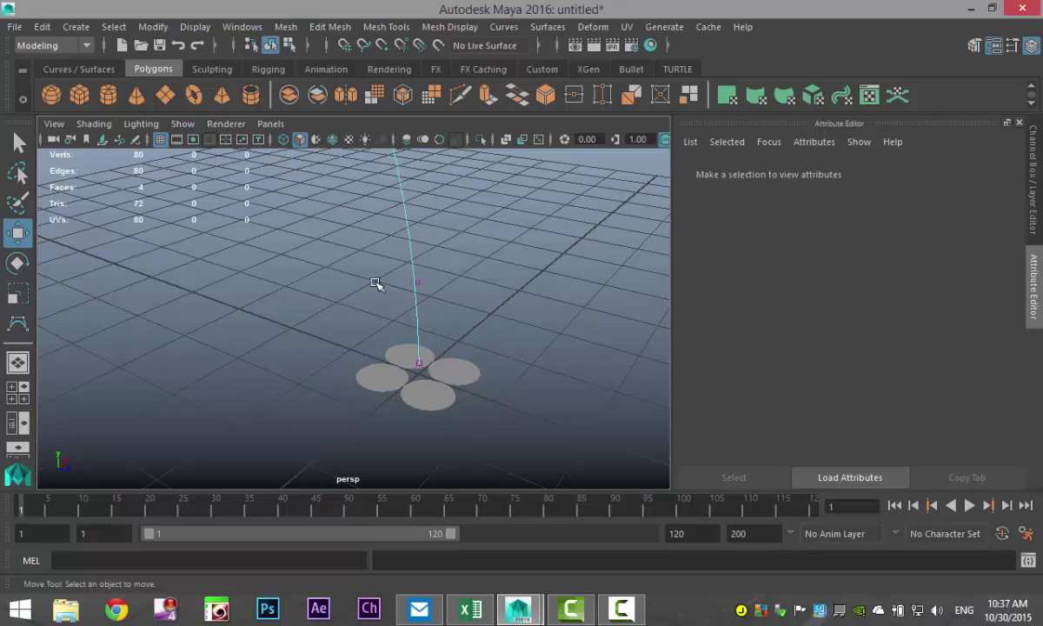
{"action": "left_click_drag", "start_coordinate": [272, 367], "coordinate": [427, 421], "text": "alt"}
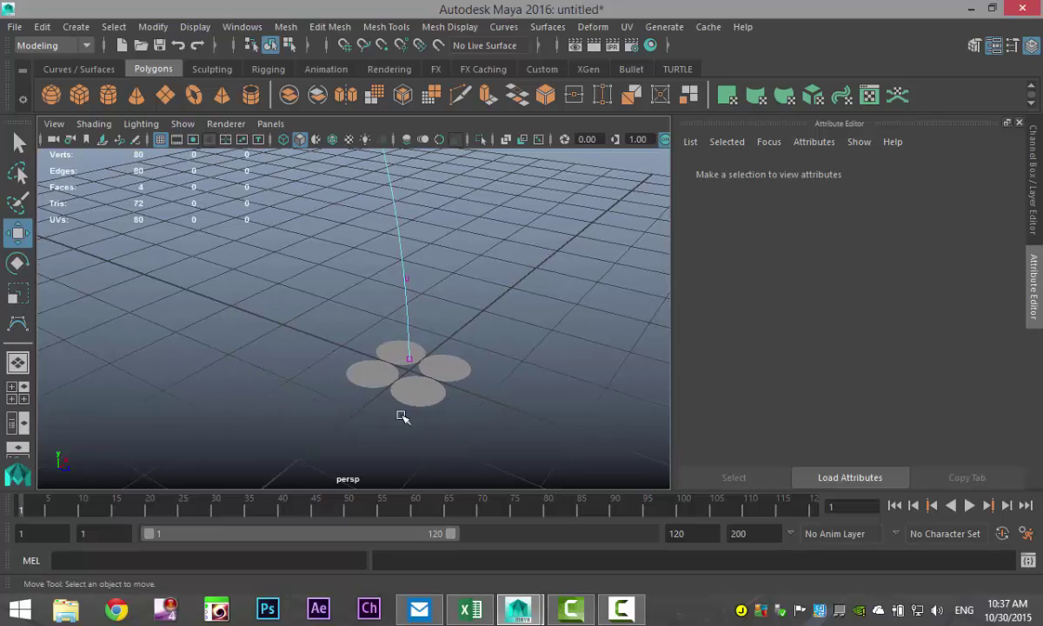
{"action": "left_click", "coordinate": [413, 397]}
- Switch to Face mode, select the disc faces, and add curve1 to the selection
{"action": "right_click_drag", "start_coordinate": [415, 398], "coordinate": [422, 193]}
{"action": "left_click", "coordinate": [414, 391]}
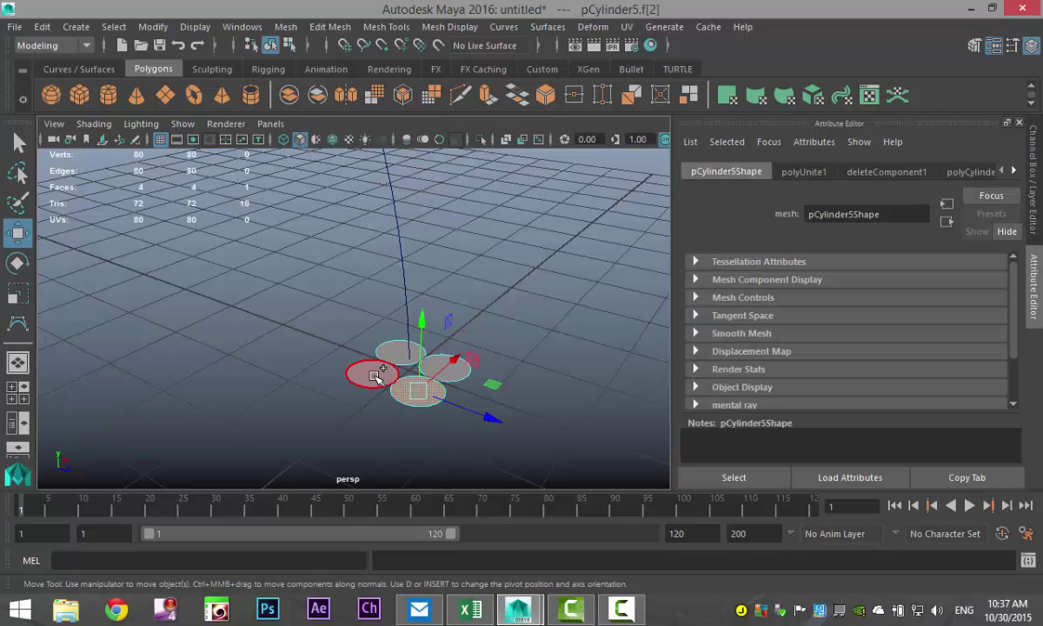
{"action": "left_click", "coordinate": [378, 369], "text": "shift"}
{"action": "left_click", "coordinate": [389, 356], "text": "shift"}
{"action": "left_click", "coordinate": [452, 366], "text": "shift"}
{"action": "left_click_drag", "start_coordinate": [502, 450], "coordinate": [501, 426], "text": "alt"}
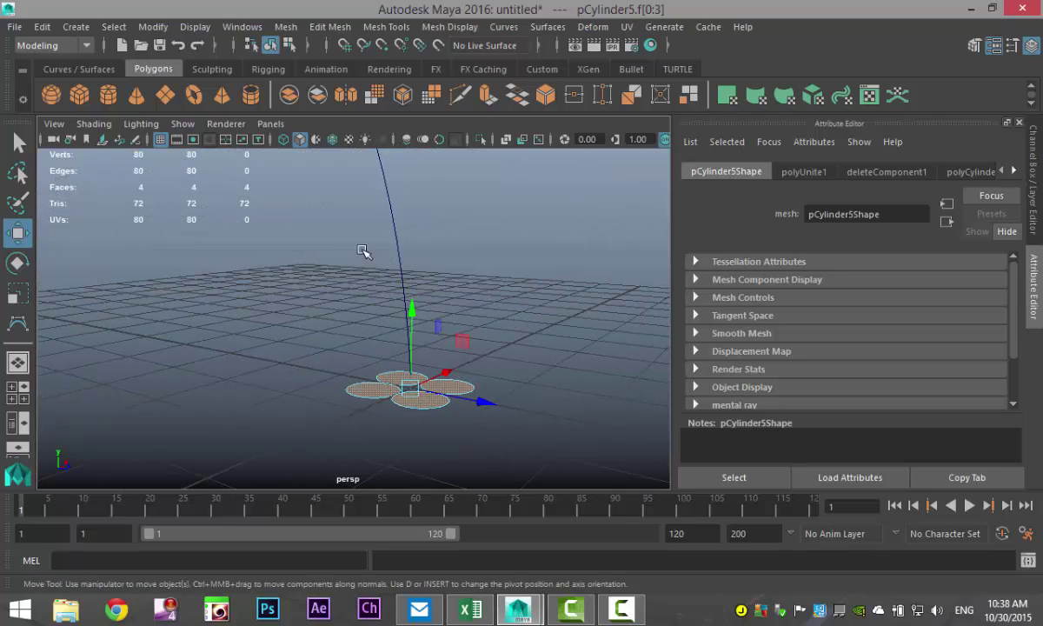
{"action": "left_click", "coordinate": [484, 251]}
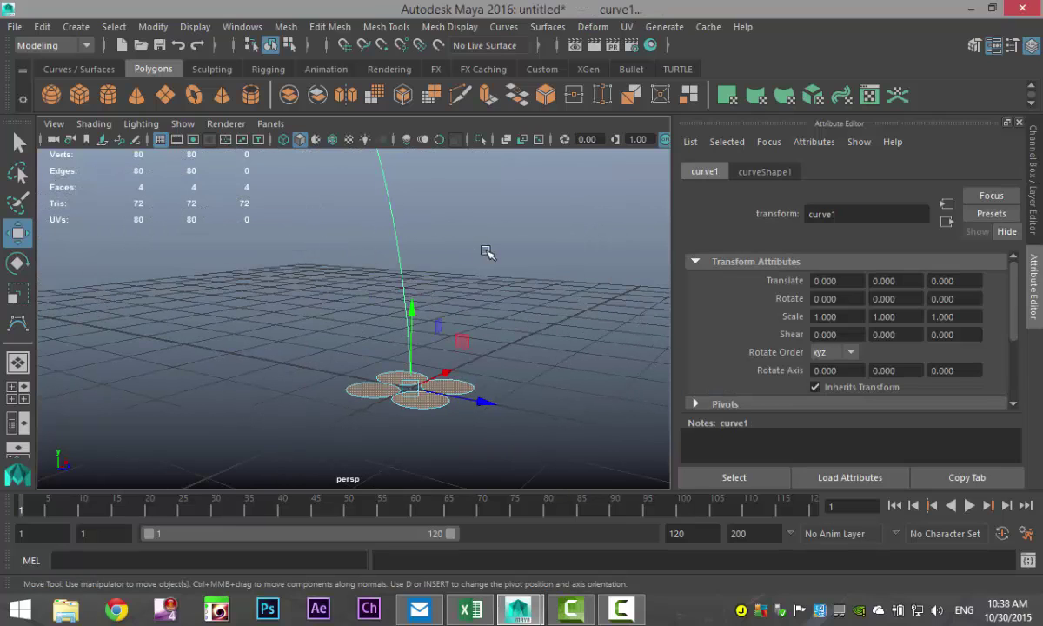
- Extrude the selected disc faces along curve1 with Edit Mesh > Extrude
{"action": "left_click", "coordinate": [330, 26]}
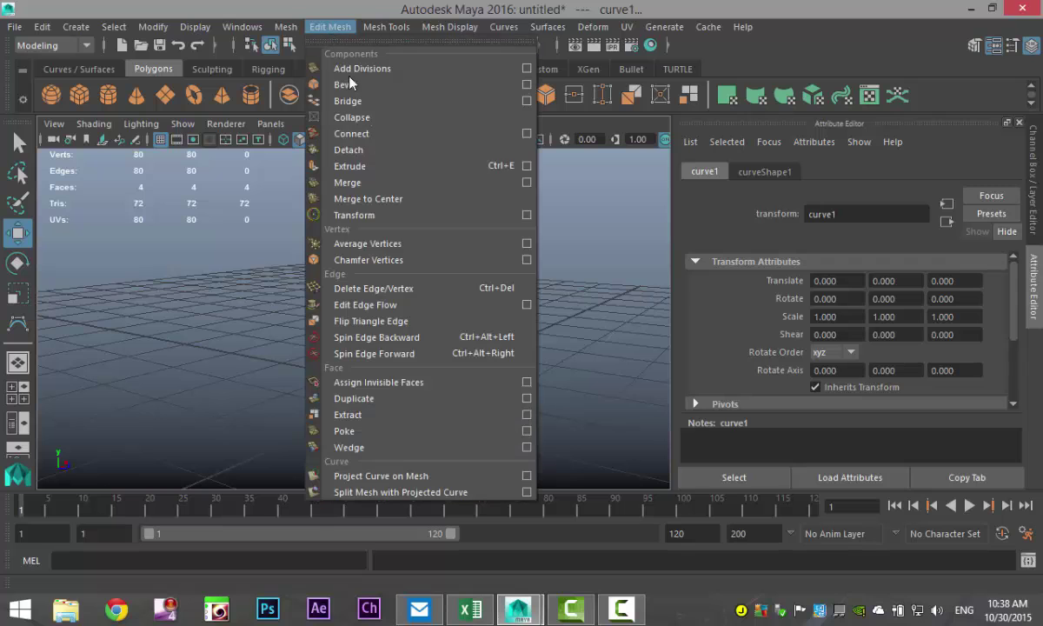
{"action": "left_click", "coordinate": [357, 164]}
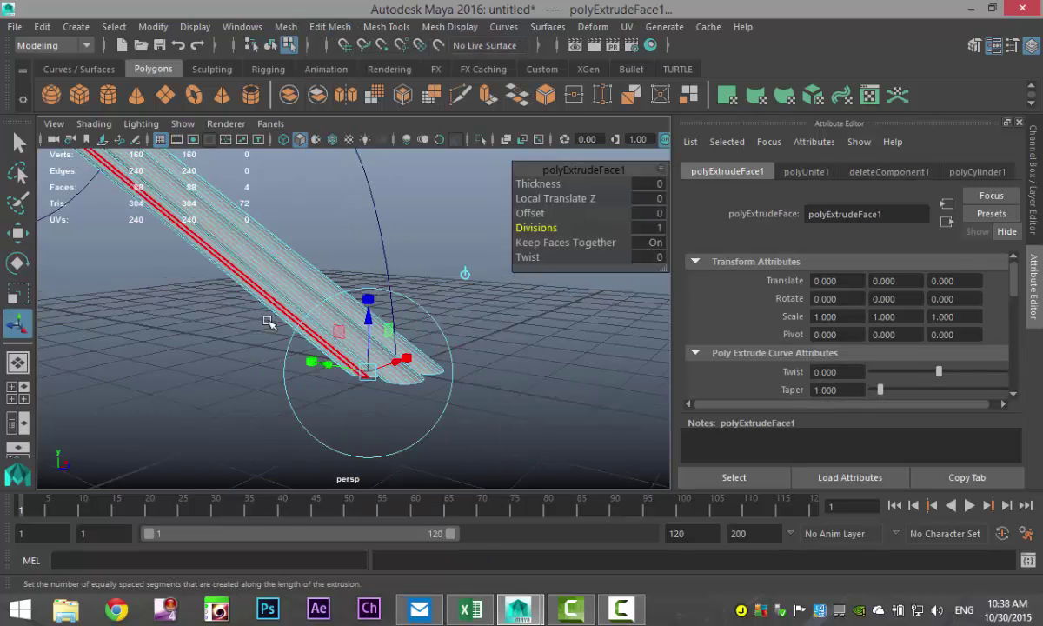
{"action": "left_click_drag", "start_coordinate": [268, 327], "coordinate": [282, 408], "text": "alt"}
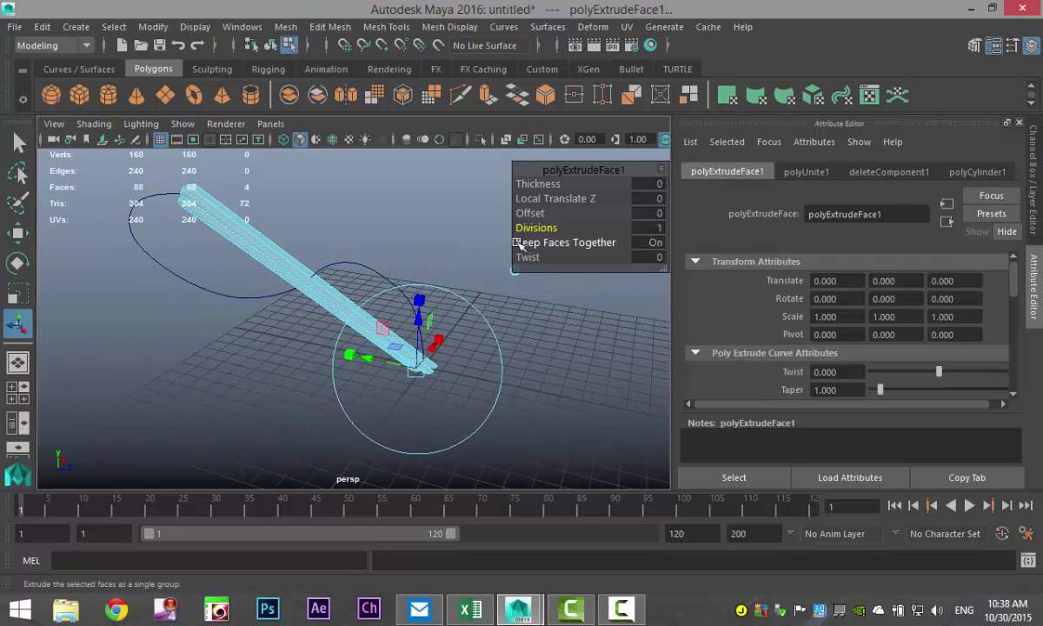
- Set the extrusion's Divisions to 150, then settle on 80
{"action": "left_click_drag", "start_coordinate": [503, 228], "coordinate": [543, 229]}
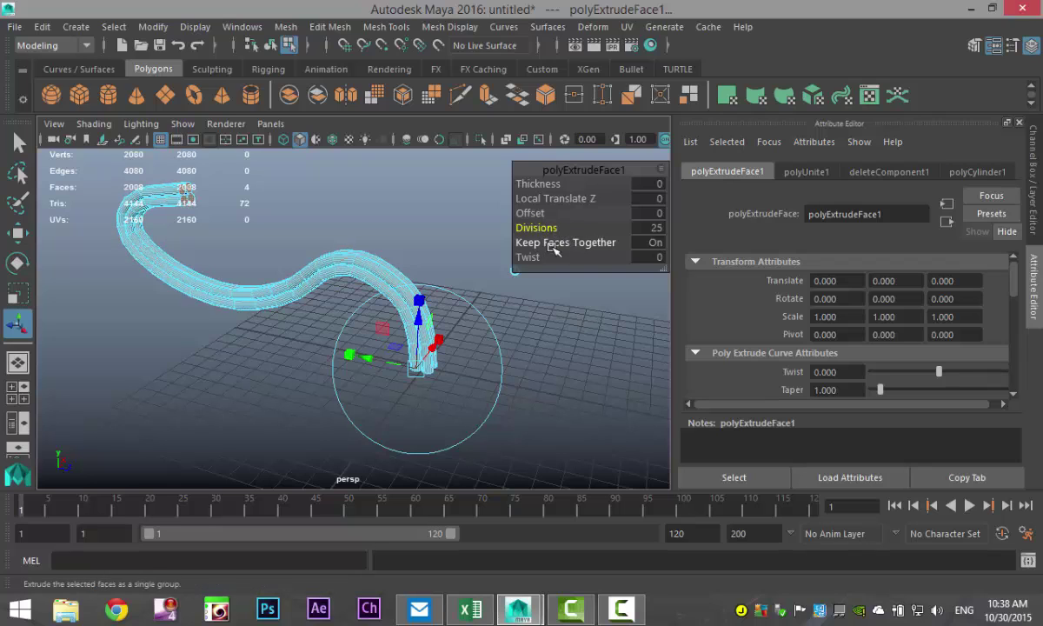
{"action": "left_click", "coordinate": [645, 229]}
{"action": "type", "text": "150"}
{"action": "key", "text": "Return"}
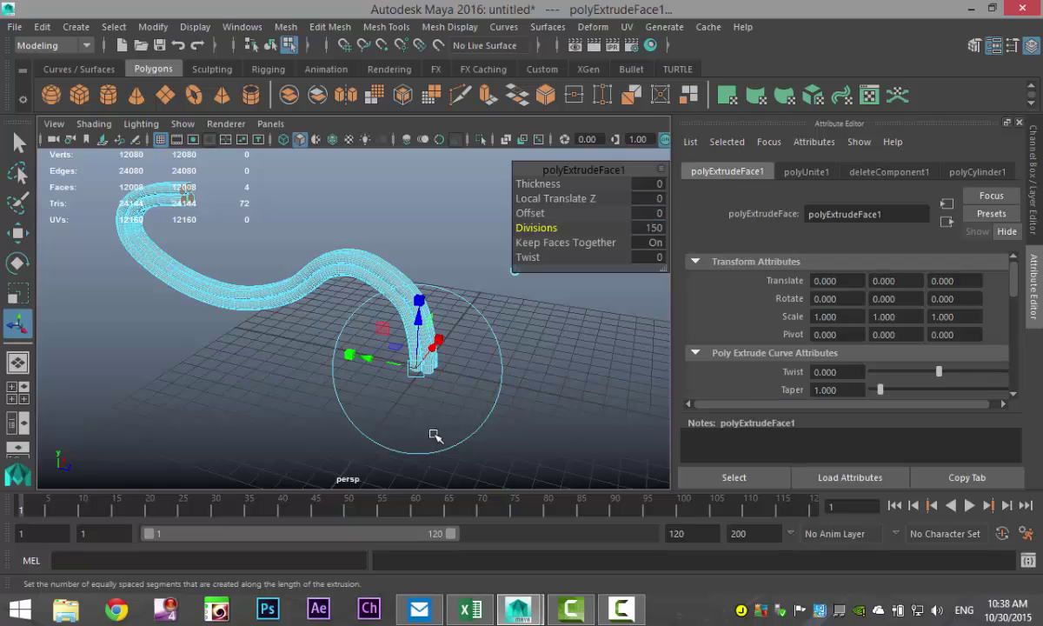
{"action": "right_click_drag", "start_coordinate": [424, 435], "coordinate": [354, 365], "text": "alt"}
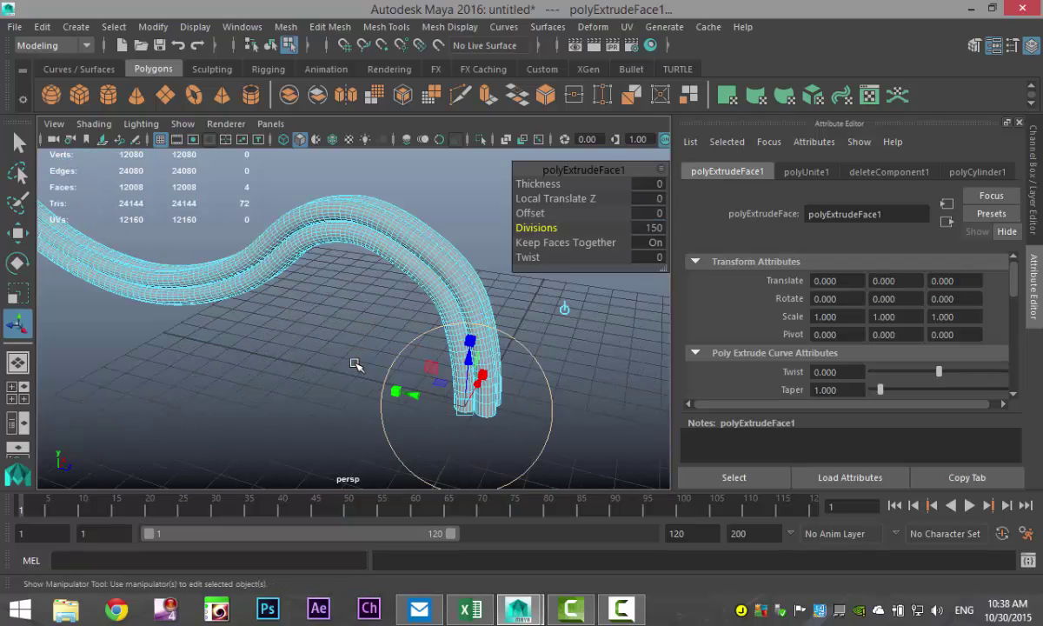
{"action": "left_click", "coordinate": [645, 228]}
{"action": "type", "text": "80"}
{"action": "key", "text": "Return"}
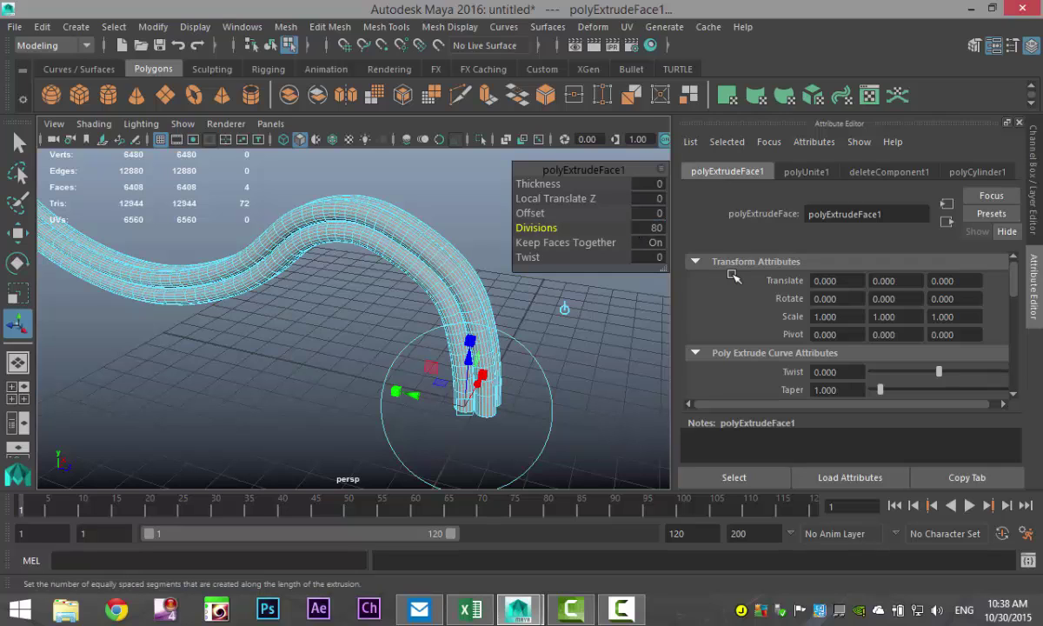
{"action": "left_click", "coordinate": [661, 169]}
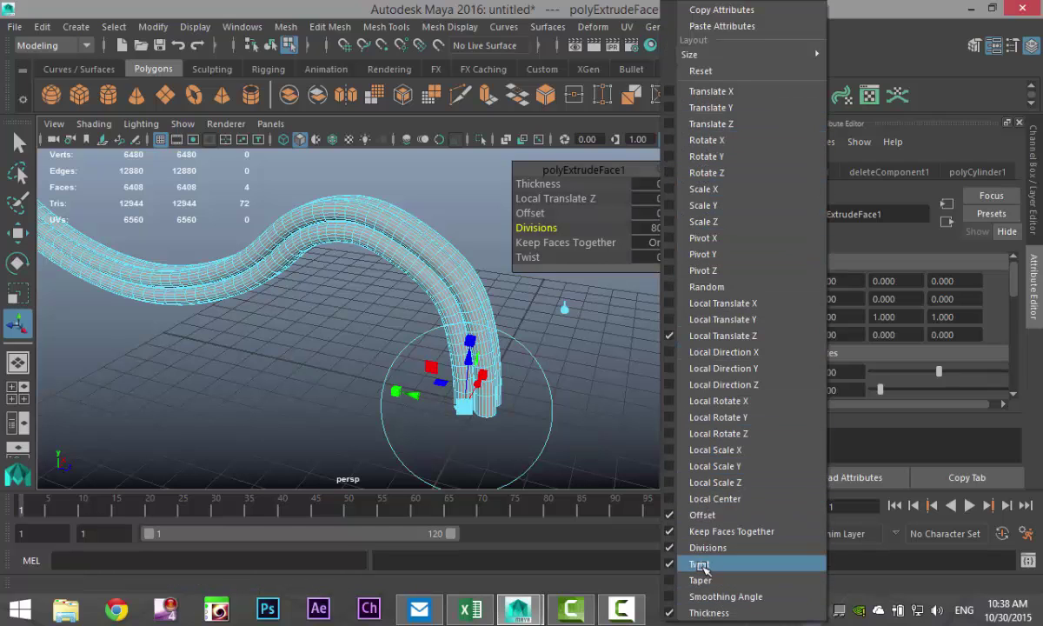
{"action": "left_click", "coordinate": [668, 564]}
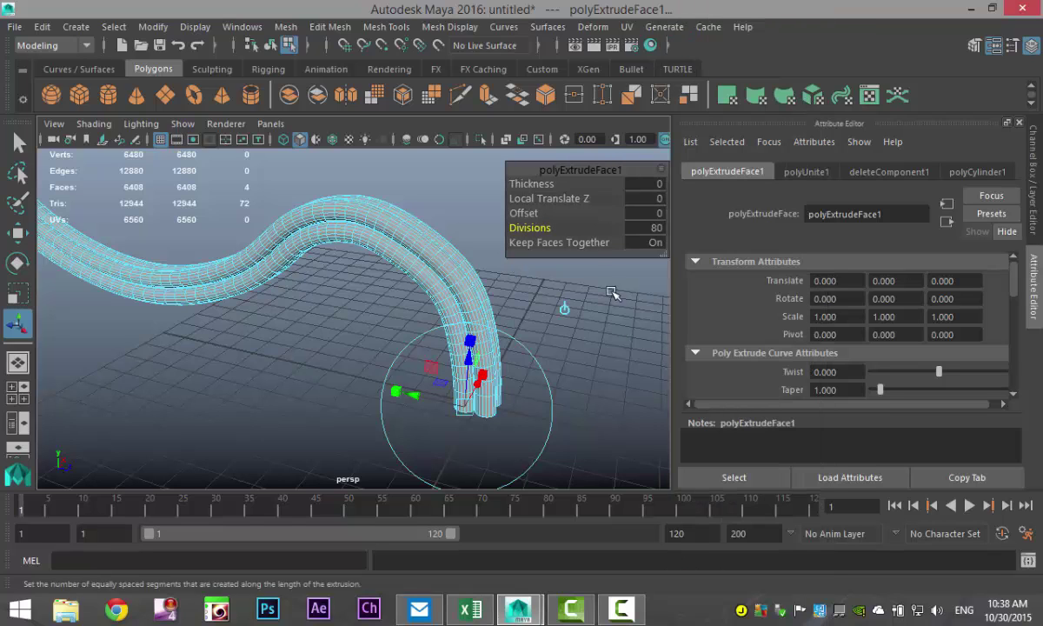
{"action": "left_click", "coordinate": [658, 170]}
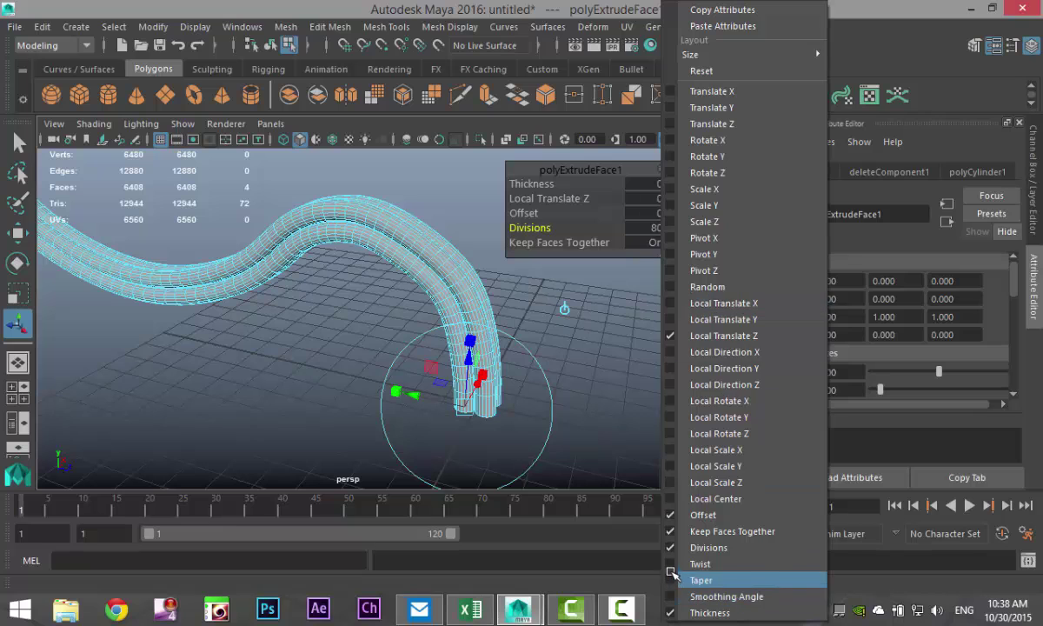
{"action": "left_click", "coordinate": [671, 564]}
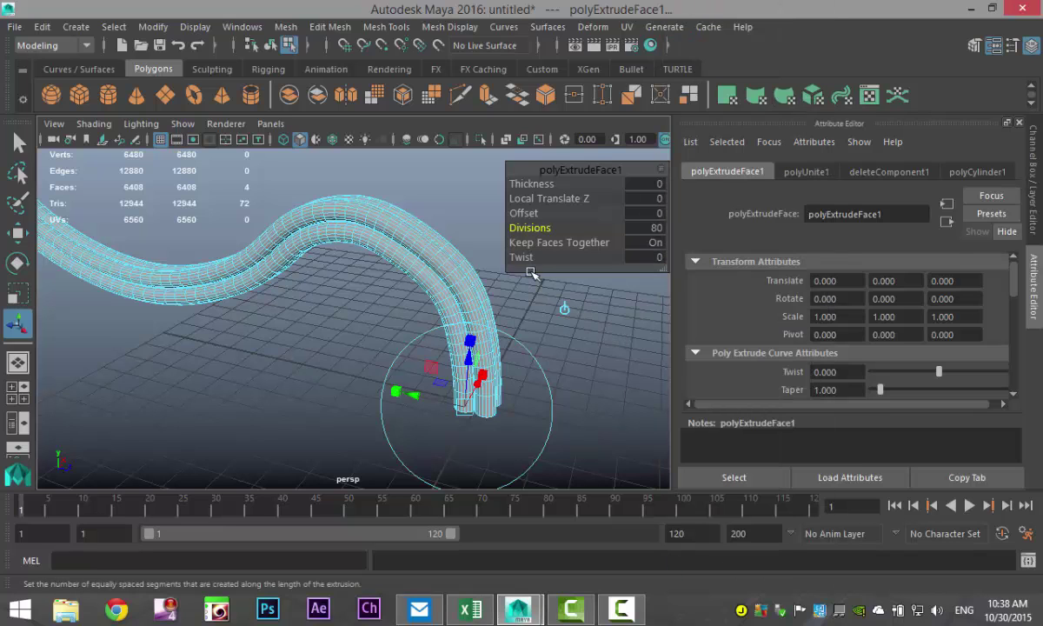
- Raise the extrusion's Twist, entering a value of 1000
{"action": "left_click", "coordinate": [520, 257]}
{"action": "middle_click_drag", "start_coordinate": [520, 257], "coordinate": [569, 263]}
{"action": "scroll", "coordinate": [543, 290], "scroll_direction": "down", "scroll_amount": 3}
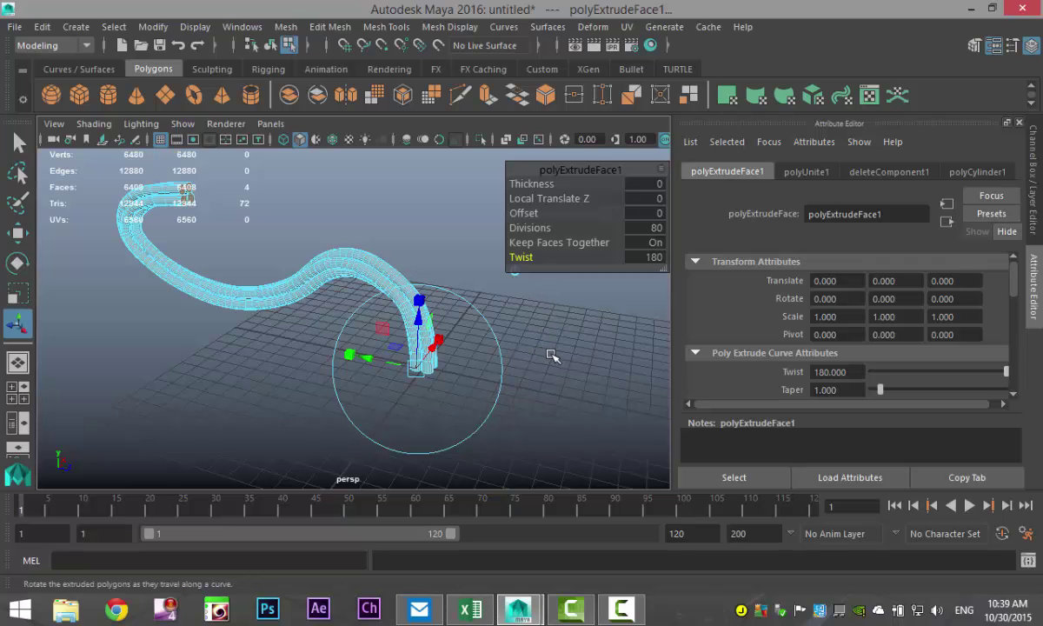
{"action": "left_click_drag", "start_coordinate": [548, 358], "coordinate": [487, 398], "text": "alt"}
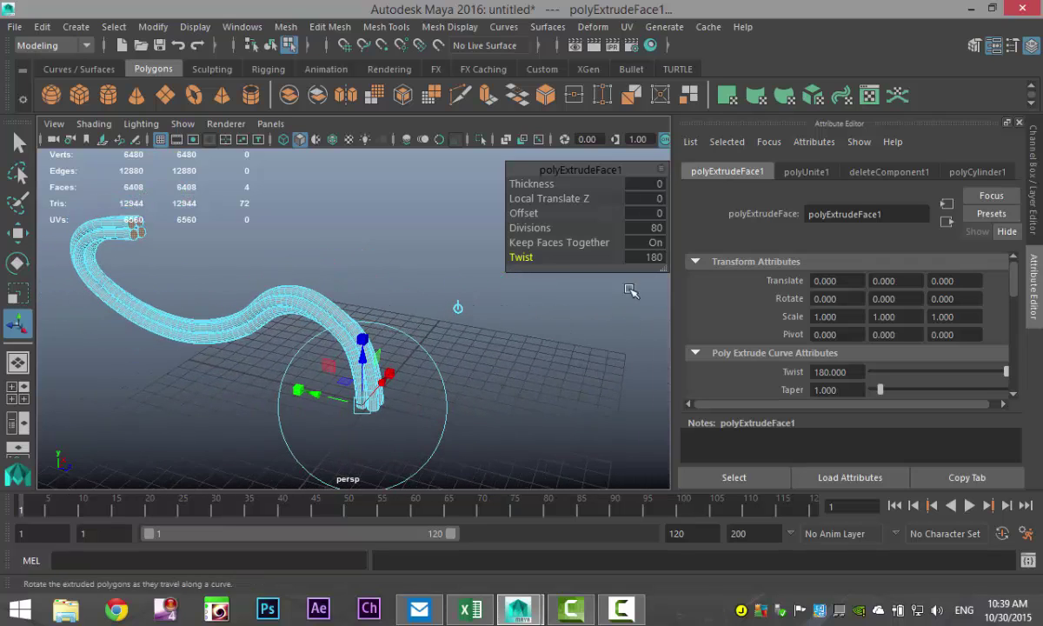
{"action": "left_click", "coordinate": [639, 259]}
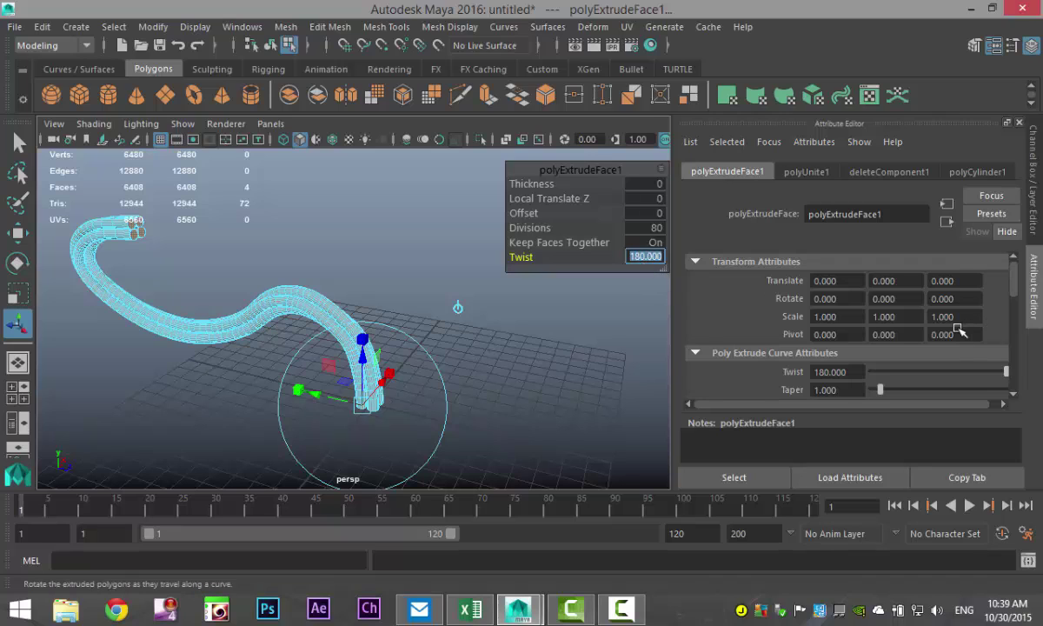
{"action": "type", "text": "1000"}
{"action": "key", "text": "Return"}
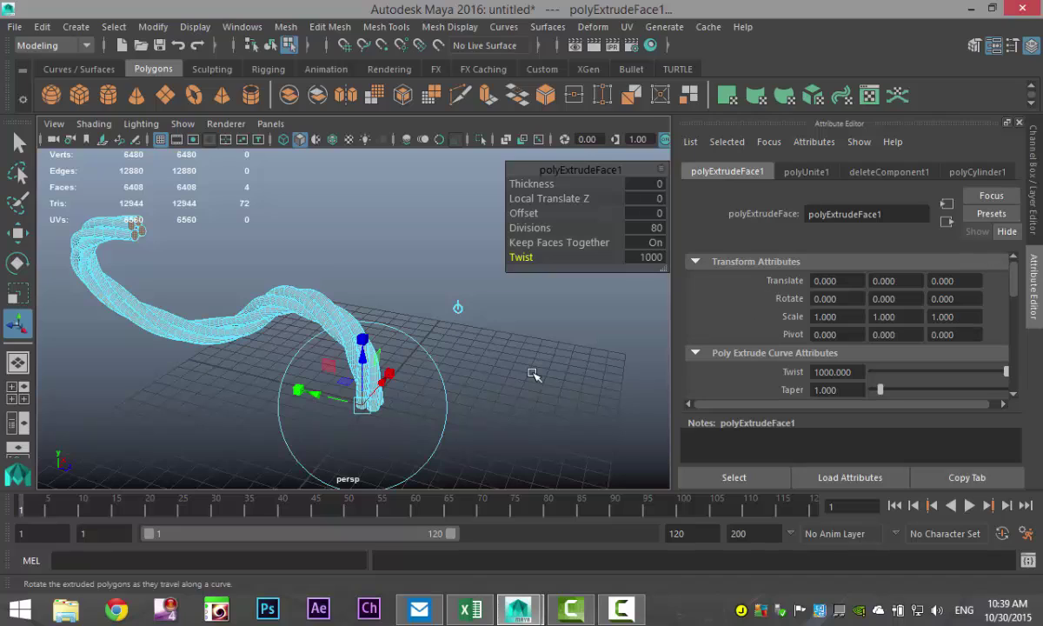
- Try a Twist of 3000 and view the mesh at unsmoothed display level
{"action": "left_click_drag", "start_coordinate": [533, 374], "coordinate": [314, 394], "text": "alt"}
{"action": "left_click", "coordinate": [644, 258]}
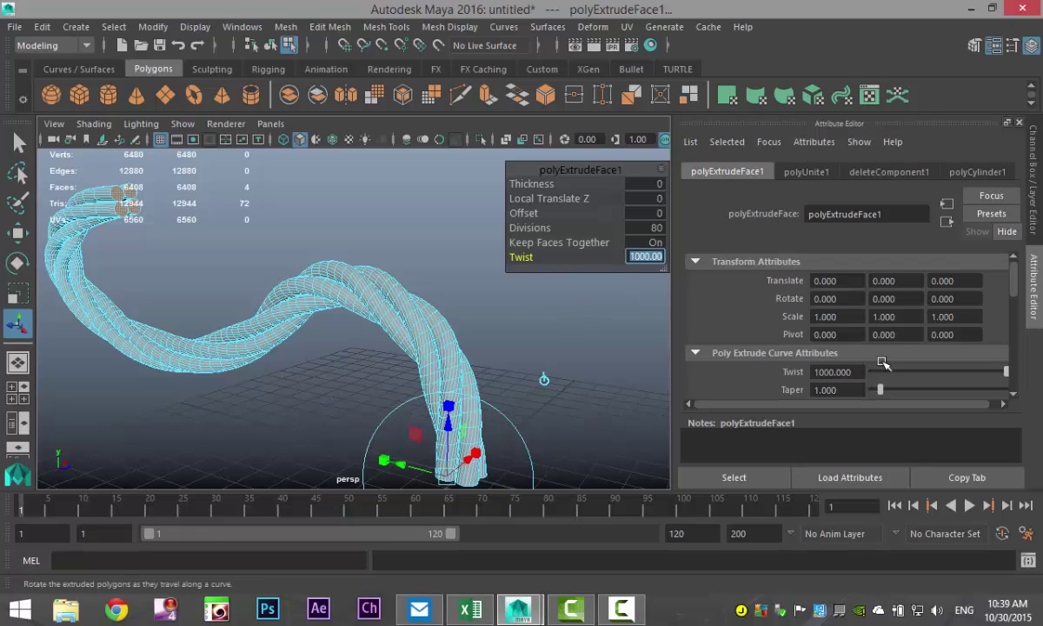
{"action": "type", "text": "3000"}
{"action": "key", "text": "Return"}
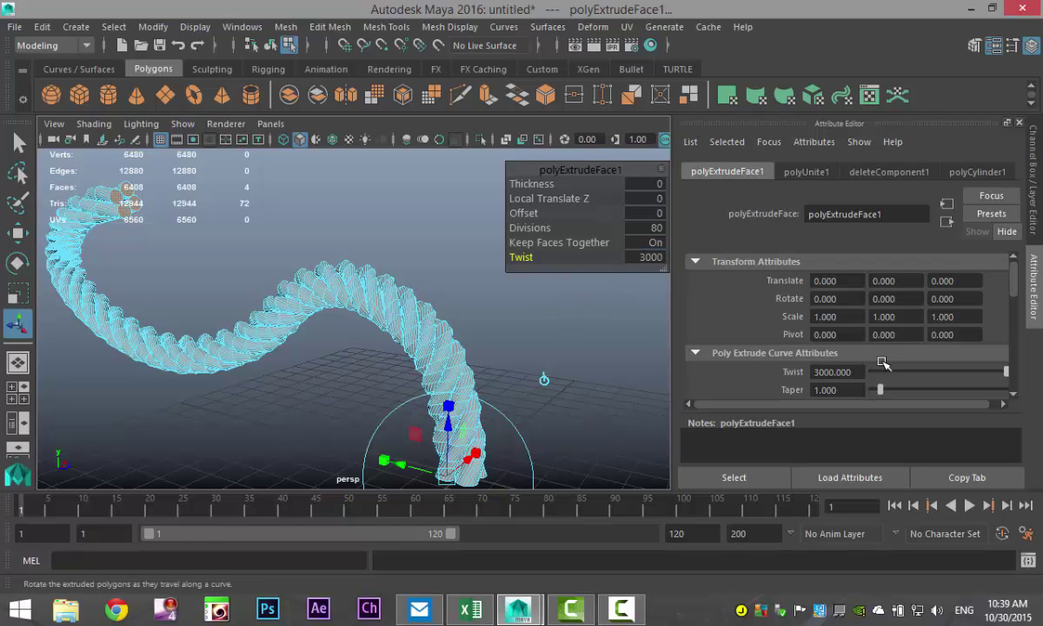
{"action": "key", "text": "2"}
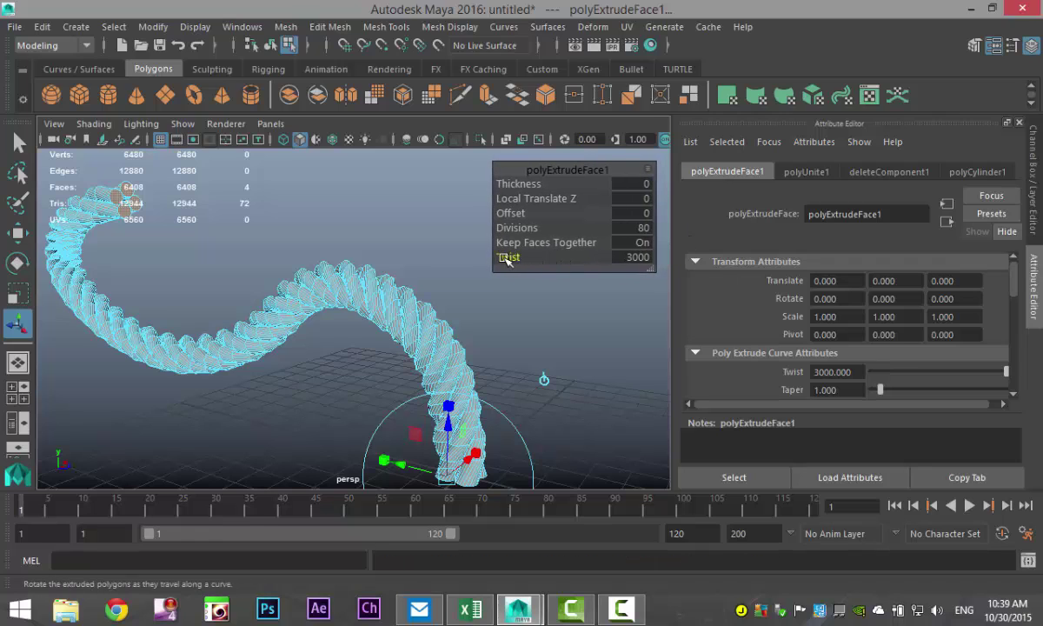
- Set Twist to 2000, deselect the rope, and return to Object Mode
{"action": "left_click_drag", "start_coordinate": [506, 260], "coordinate": [531, 264]}
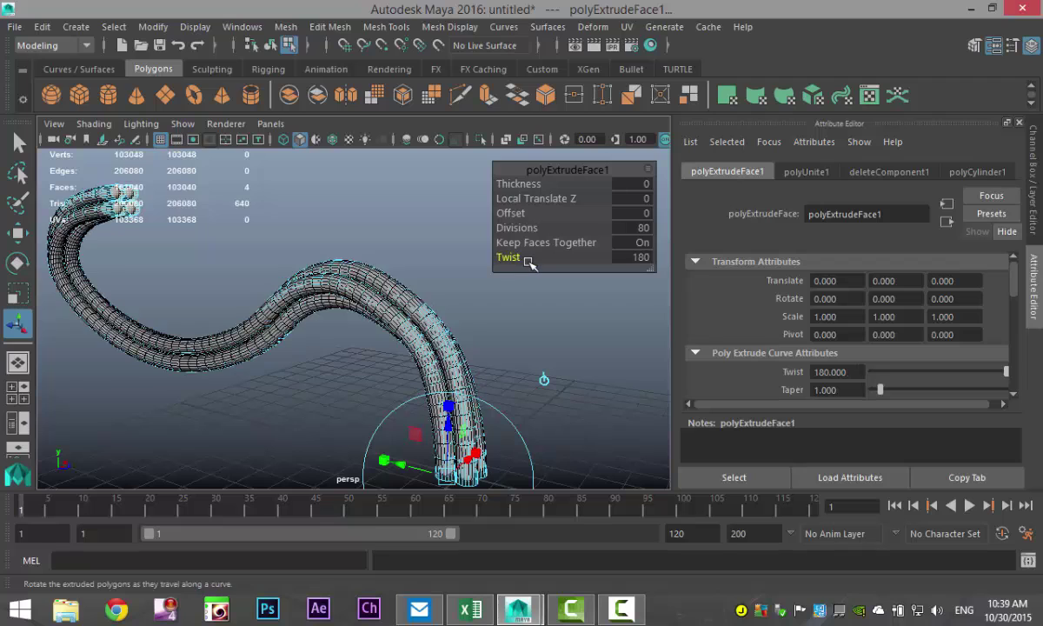
{"action": "left_click", "coordinate": [632, 258]}
{"action": "type", "text": "2"}
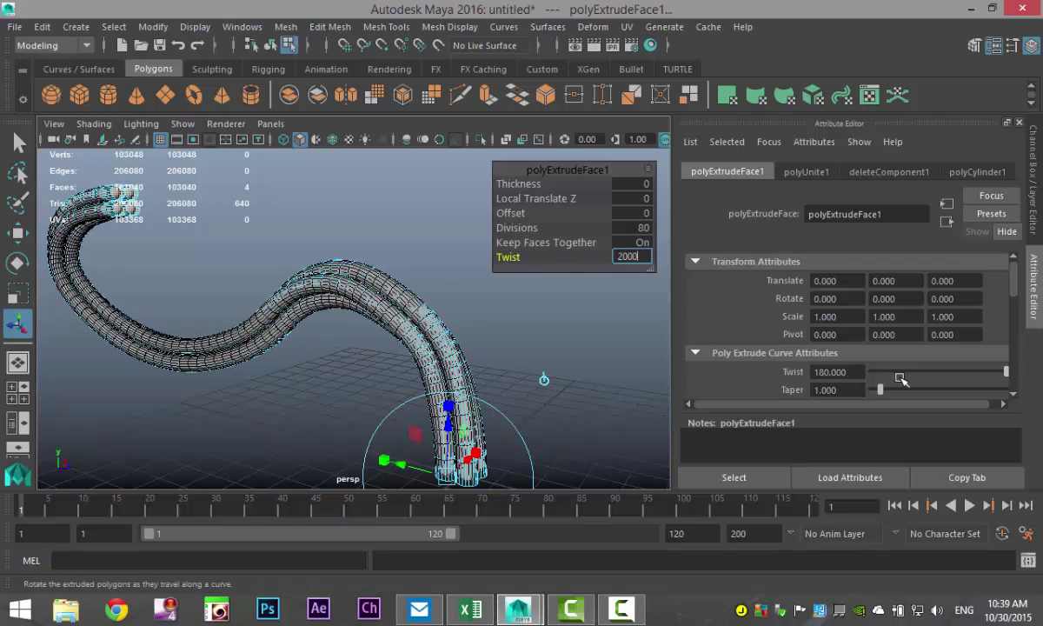
{"action": "type", "text": "000"}
{"action": "key", "text": "Return"}
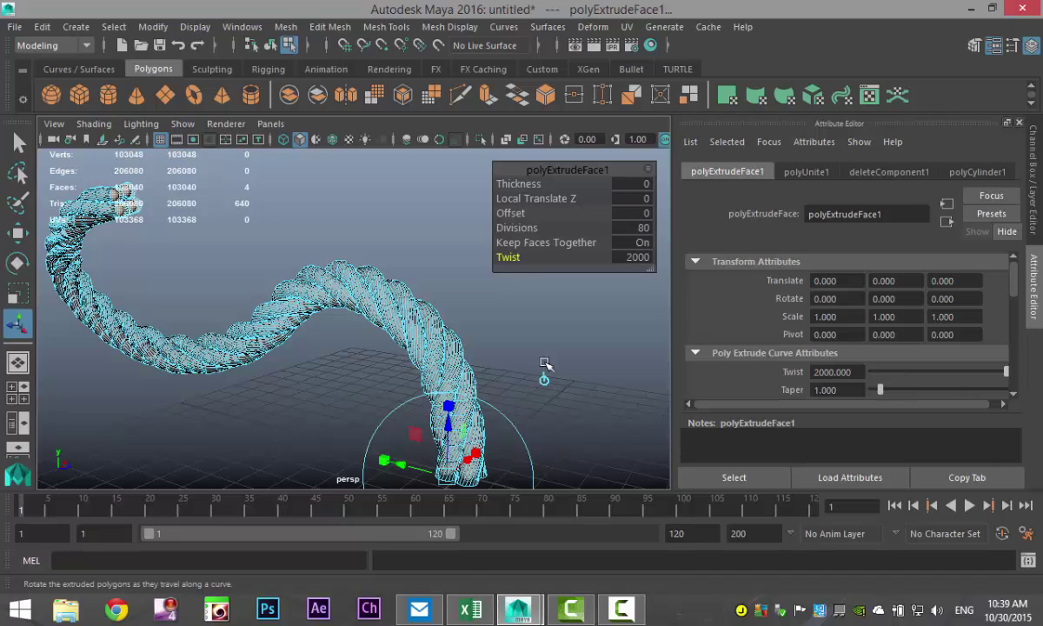
{"action": "left_click", "coordinate": [530, 334]}
{"action": "left_click_drag", "start_coordinate": [461, 309], "coordinate": [489, 320], "text": "alt"}
{"action": "mouse_move", "coordinate": [435, 326]}
{"action": "right_mouse_down"}
{"action": "mouse_move", "coordinate": [477, 261]}
{"action": "mouse_move", "coordinate": [521, 113]}
{"action": "right_mouse_up"}
{"action": "left_click", "coordinate": [435, 300]}
{"action": "left_click", "coordinate": [531, 328]}
{"action": "left_click_drag", "start_coordinate": [531, 329], "coordinate": [295, 367], "text": "alt"}
{"action": "scroll", "coordinate": [295, 367], "scroll_direction": "up", "scroll_amount": 5}
{"action": "mouse_move", "coordinate": [405, 388]}
{"action": "left_mouse_down", "text": "alt"}
{"action": "mouse_move", "coordinate": [445, 398]}
{"action": "mouse_move", "coordinate": [358, 370]}
{"action": "mouse_move", "coordinate": [250, 387]}
{"action": "mouse_move", "coordinate": [391, 392]}
{"action": "left_mouse_up", "text": "alt"}
{"action": "scroll", "coordinate": [233, 284], "scroll_direction": "down", "scroll_amount": 6}
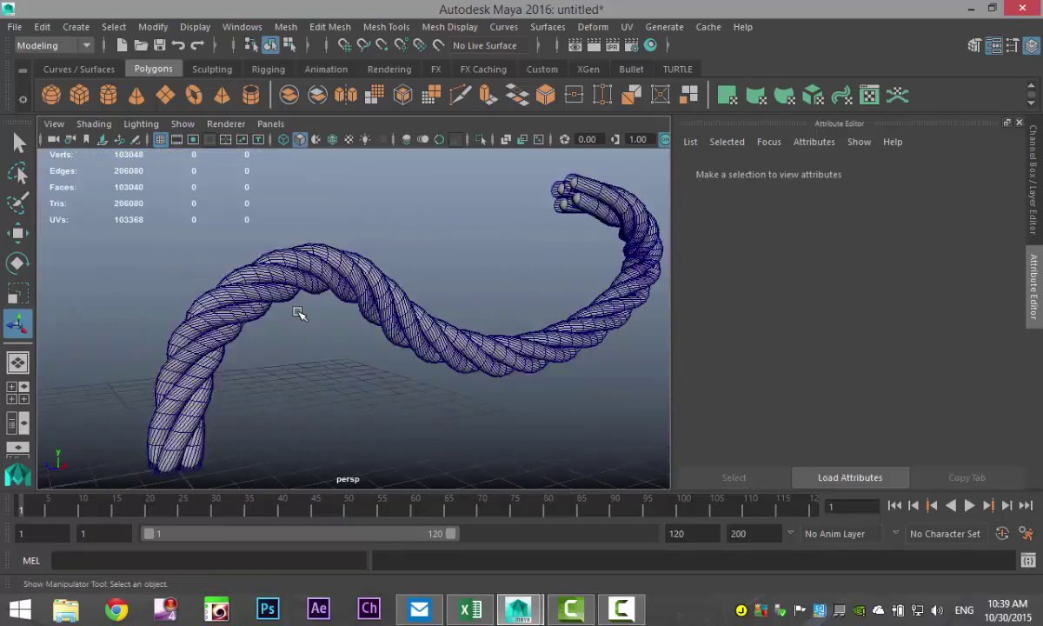
{"action": "left_click_drag", "start_coordinate": [214, 342], "coordinate": [429, 363], "text": "alt"}
{"action": "scroll", "coordinate": [426, 366], "scroll_direction": "up", "scroll_amount": 5}
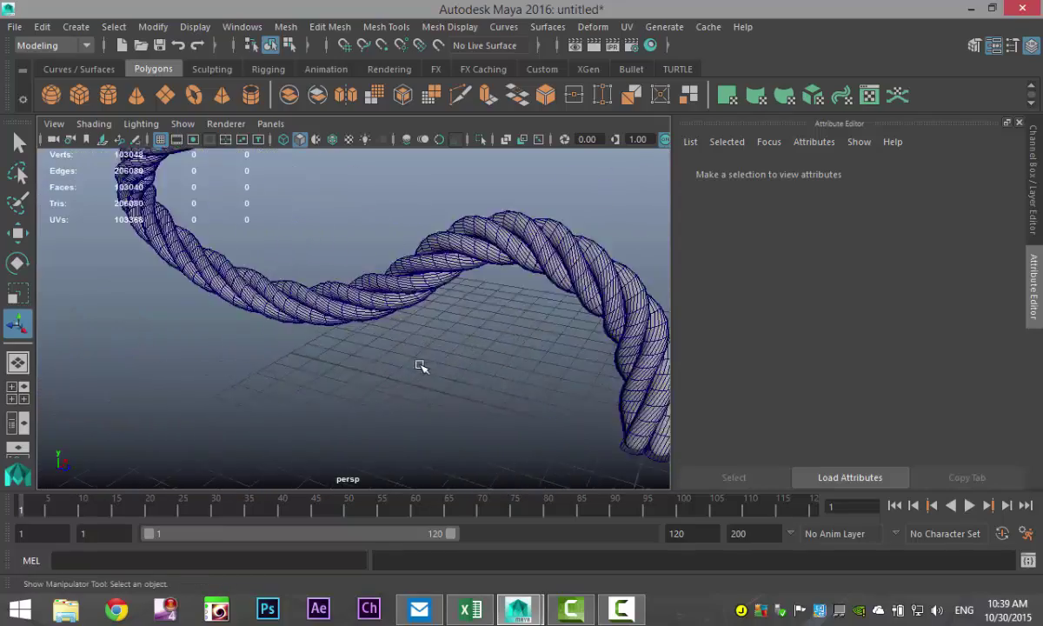
{"action": "scroll", "coordinate": [356, 399], "scroll_direction": "up", "scroll_amount": 2}
{"action": "left_click_drag", "start_coordinate": [353, 417], "coordinate": [365, 351], "text": "alt"}
{"action": "middle_click_drag", "start_coordinate": [365, 351], "coordinate": [338, 388], "text": "alt"}
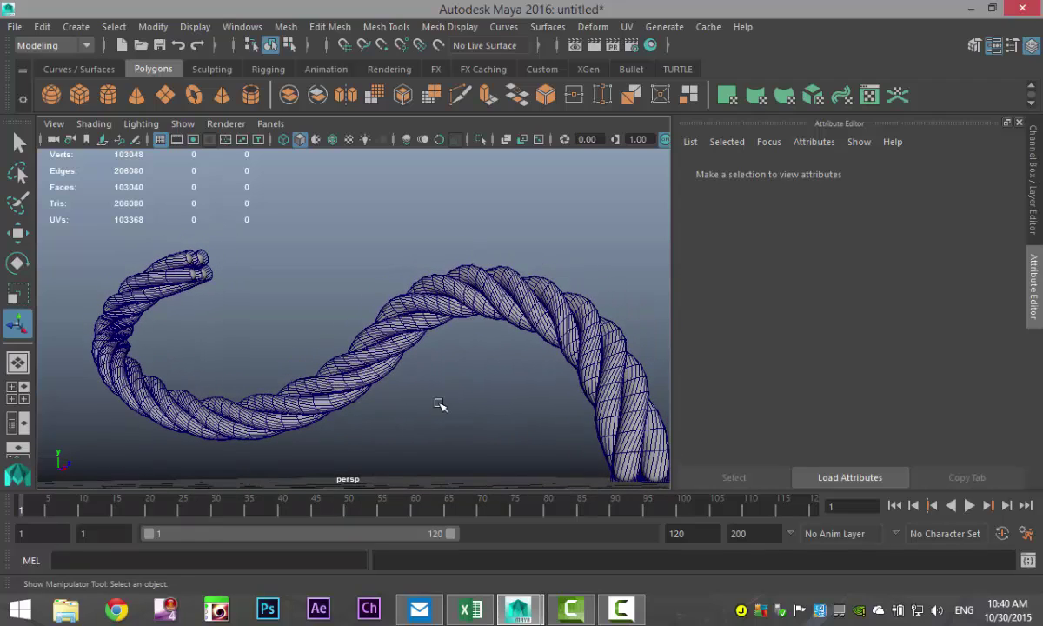